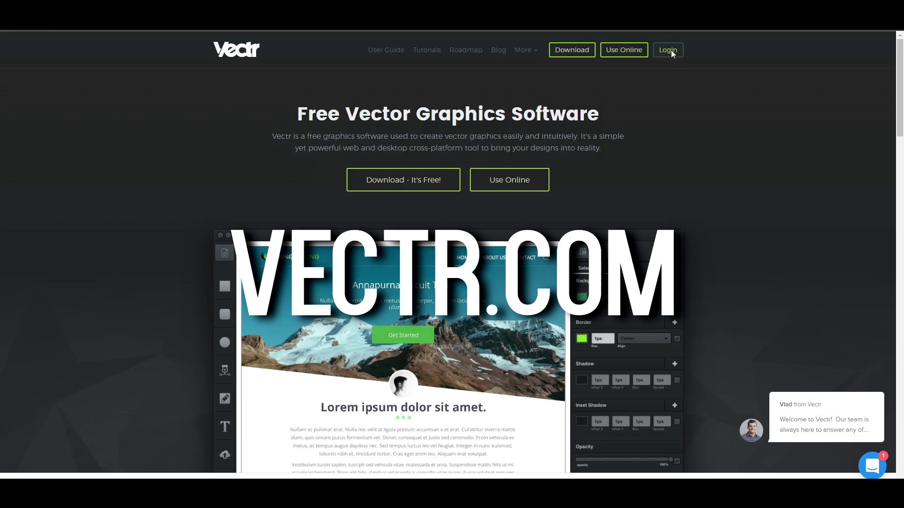
Log in to Vectr with the account username and password, then create a new blank file.
{"action": "left_click", "coordinate": [671, 51]}
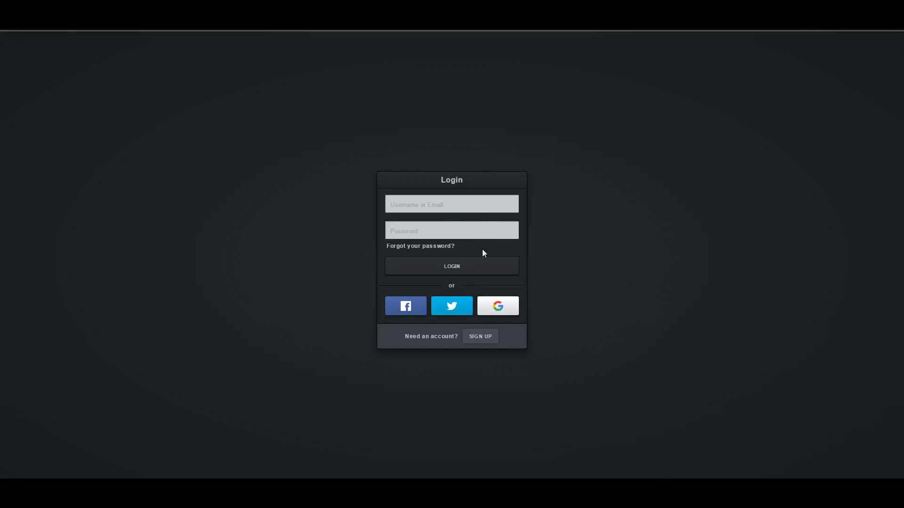
{"action": "left_click", "coordinate": [436, 207]}
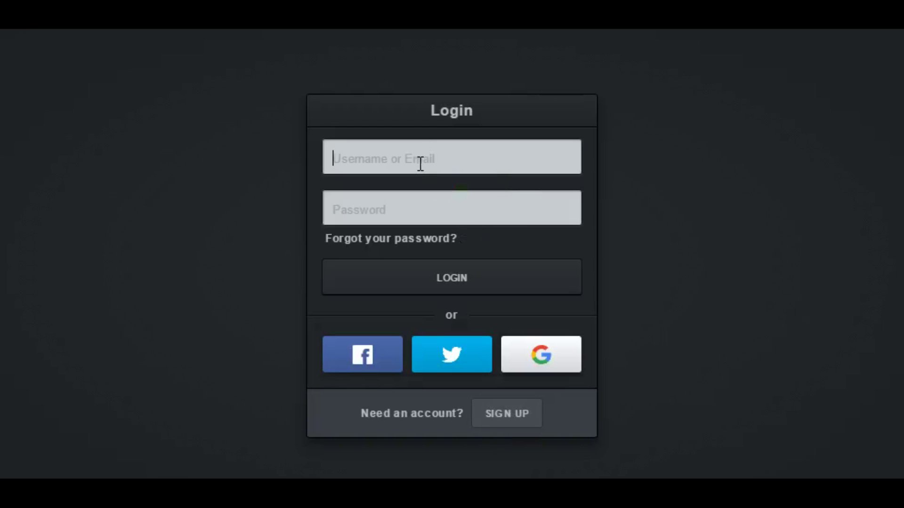
{"action": "type", "text": "lovo"}
{"action": "key", "text": "BackSpace"}
{"action": "key", "text": "BackSpace"}
{"action": "key", "text": "BackSpace"}
{"action": "key", "text": "BackSpace"}
{"action": "type", "text": "ziovo"}
{"action": "key", "text": "Tab"}
{"action": "type", "text": "********"}
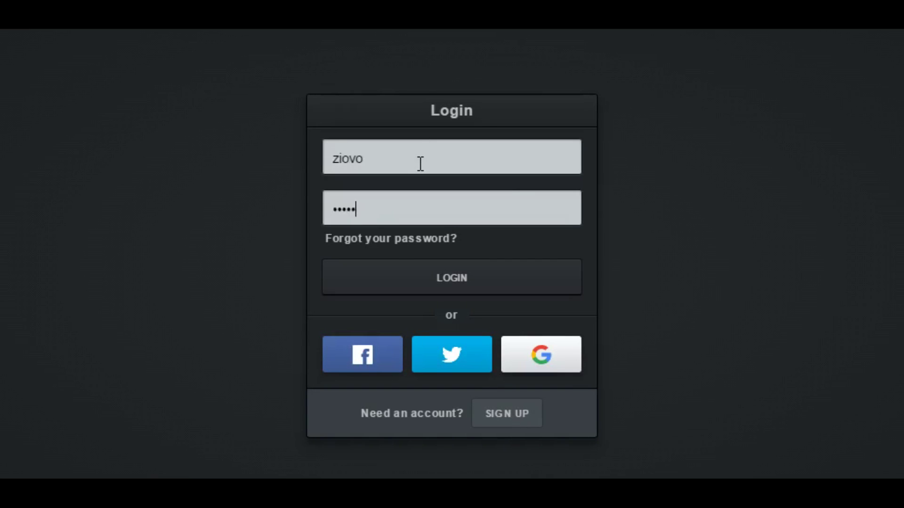
{"action": "key", "text": "Return"}
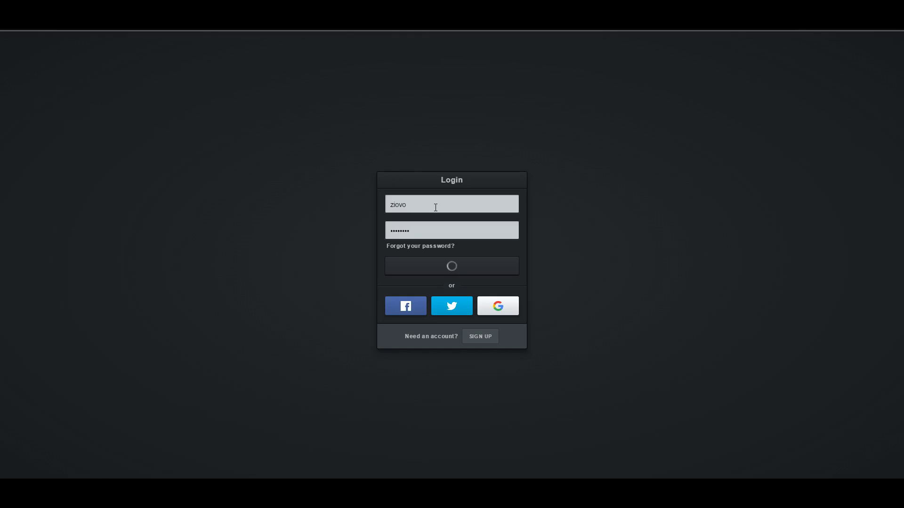
{"action": "left_click", "coordinate": [724, 93]}
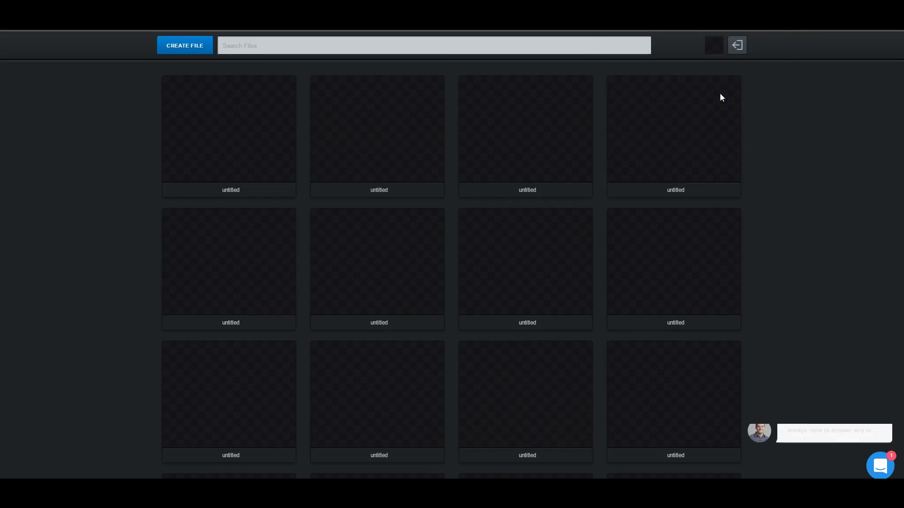
{"action": "left_click", "coordinate": [194, 47]}
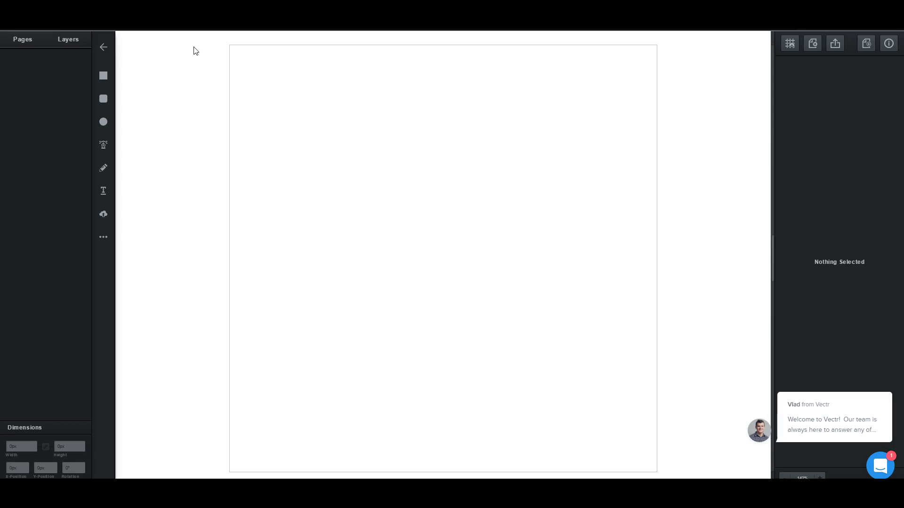
In Page Settings, set the page Width to 1920 px and Height to 1080 px.
{"action": "left_click", "coordinate": [29, 40]}
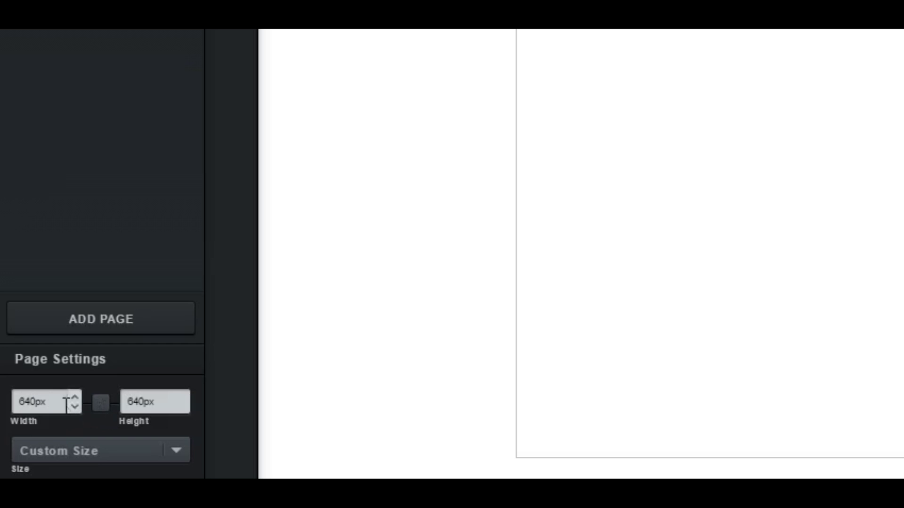
{"action": "left_click_drag", "start_coordinate": [46, 401], "coordinate": [0, 410]}
{"action": "type", "text": "193"}
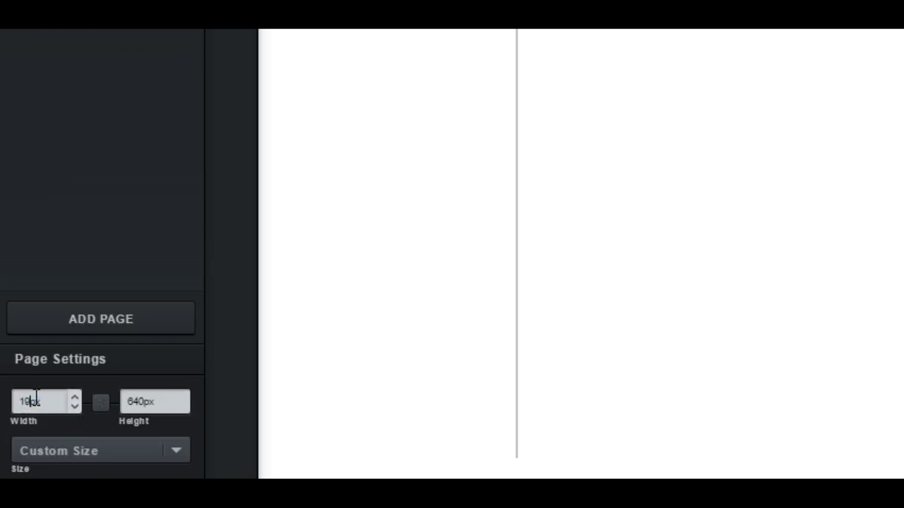
{"action": "key", "text": "BackSpace"}
{"action": "type", "text": "20"}
{"action": "key", "text": "Tab"}
{"action": "type", "text": "1080"}
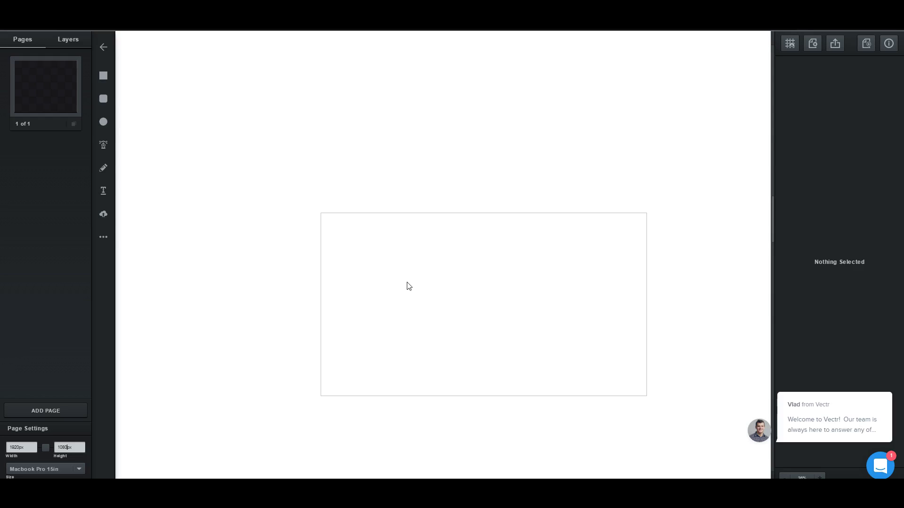
{"action": "key", "text": "ctrl+t"}
Search Google Images (google.ca/images) for 'bokeh background' and browse the results.
{"action": "type", "text": "g"}
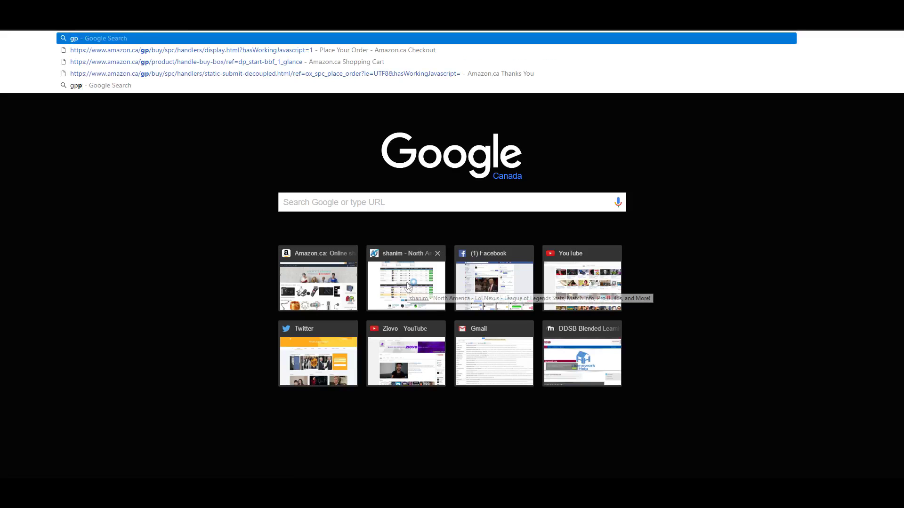
{"action": "type", "text": "oogle.ca"}
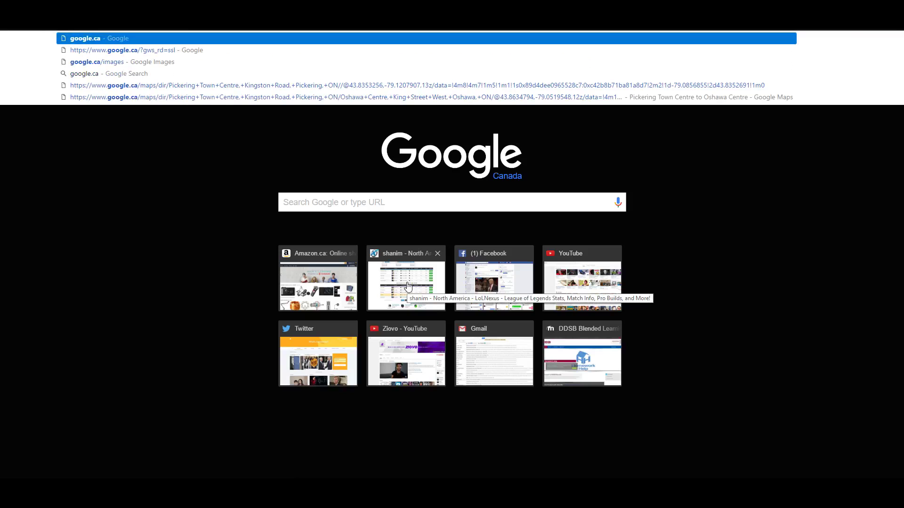
{"action": "type", "text": "/images"}
{"action": "key", "text": "Return"}
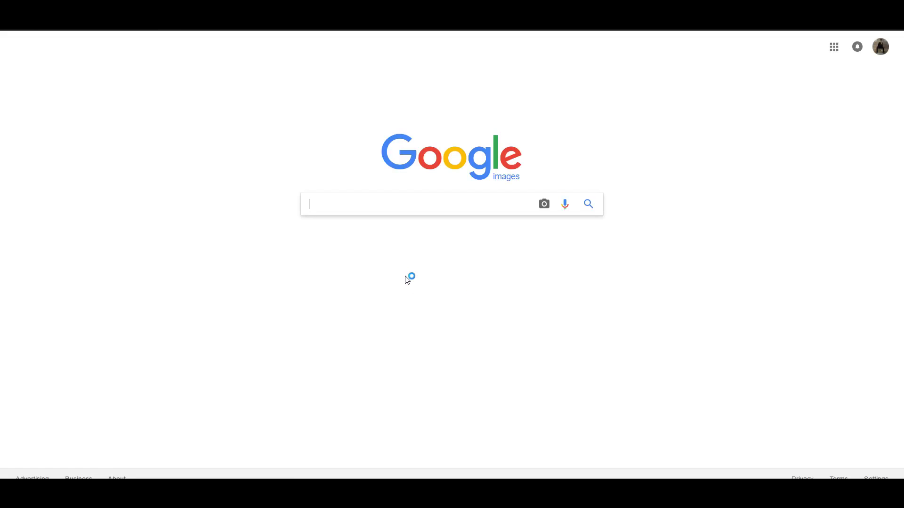
{"action": "type", "text": "bokeh backg"}
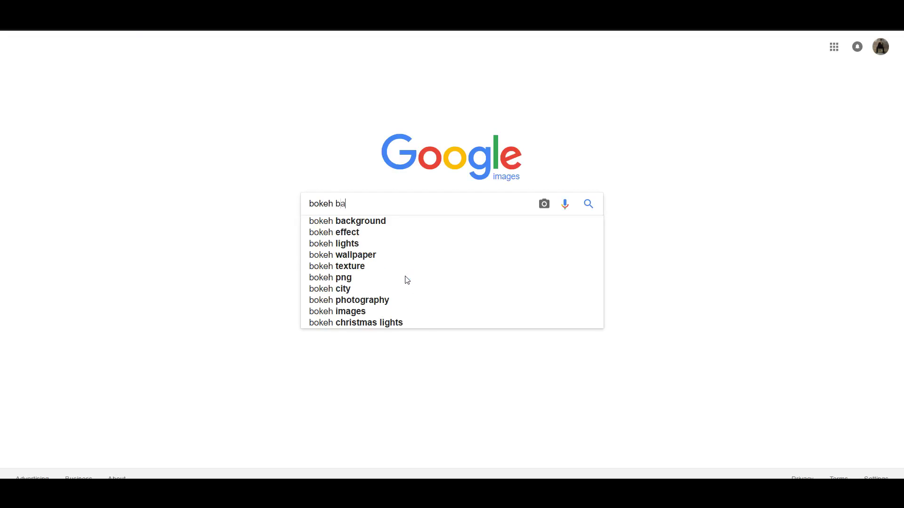
{"action": "type", "text": "round"}
{"action": "key", "text": "Return"}
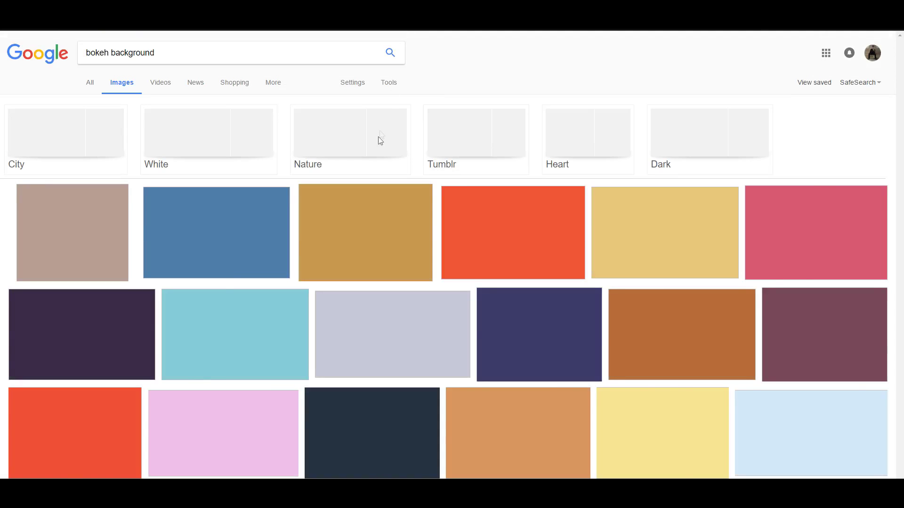
{"action": "scroll", "coordinate": [431, 222], "scroll_direction": "down", "scroll_amount": 3}
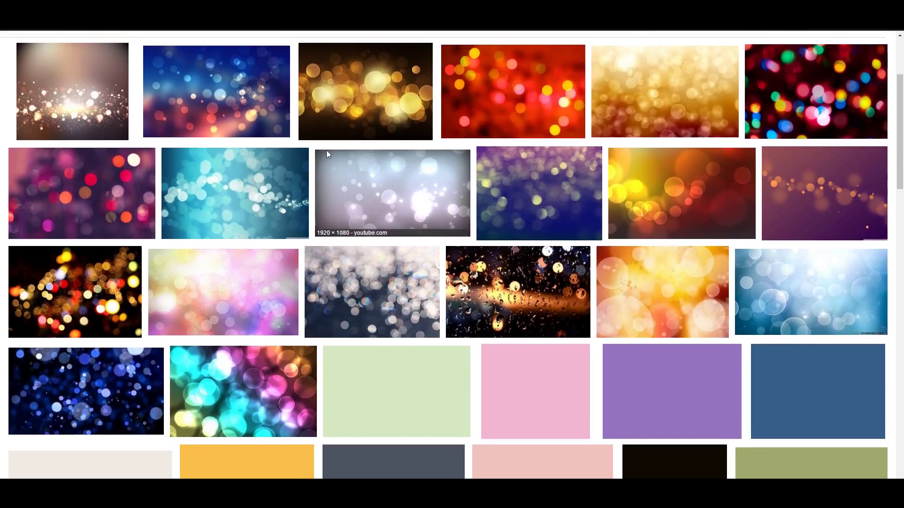
{"action": "scroll", "coordinate": [400, 266], "scroll_direction": "down", "scroll_amount": 1}
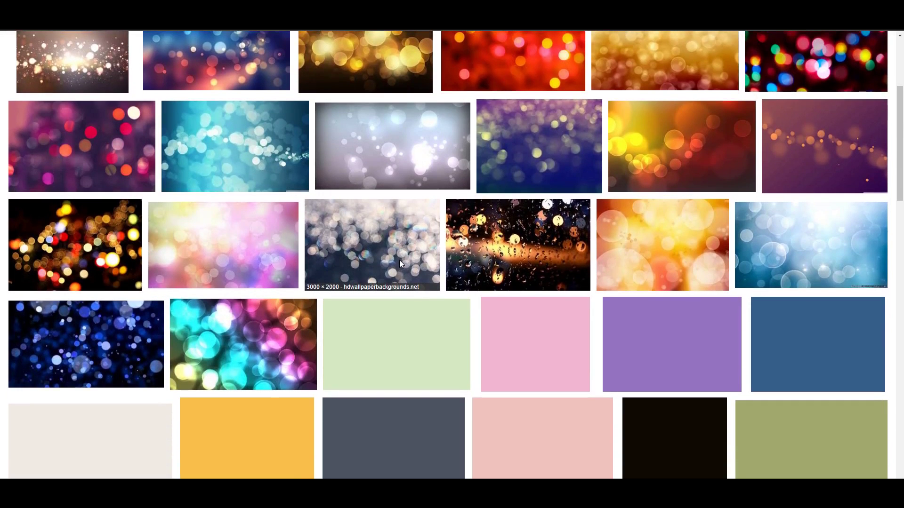
{"action": "scroll", "coordinate": [400, 260], "scroll_direction": "up", "scroll_amount": 4}
Try a 'blue gradient' search, then return to the bokeh background results.
{"action": "double_click", "coordinate": [97, 54]}
{"action": "type", "text": "blue gradient background"}
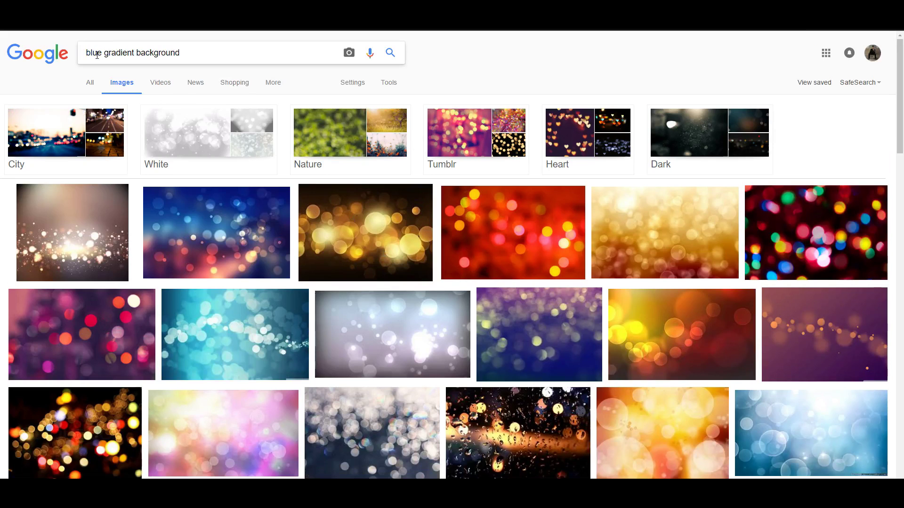
{"action": "key", "text": "Return"}
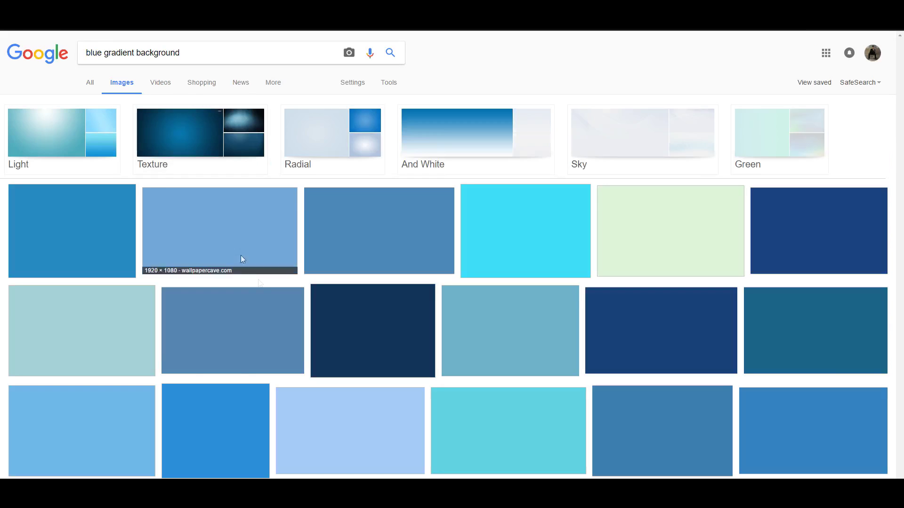
{"action": "scroll", "coordinate": [107, 102], "scroll_direction": "down", "scroll_amount": 2}
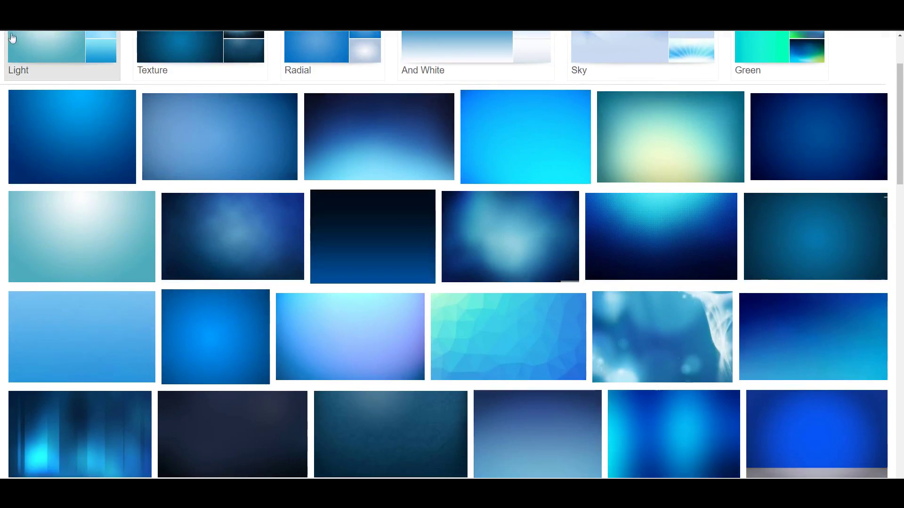
{"action": "key", "text": "alt+Left"}
{"action": "scroll", "coordinate": [529, 320], "scroll_direction": "down", "scroll_amount": 2}
{"action": "scroll", "coordinate": [529, 320], "scroll_direction": "down", "scroll_amount": 5}
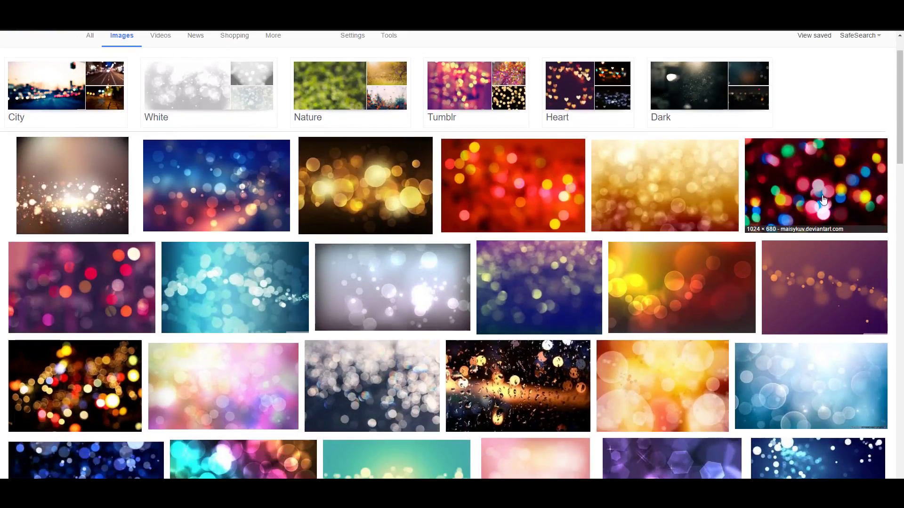
{"action": "scroll", "coordinate": [529, 265], "scroll_direction": "down", "scroll_amount": 6}
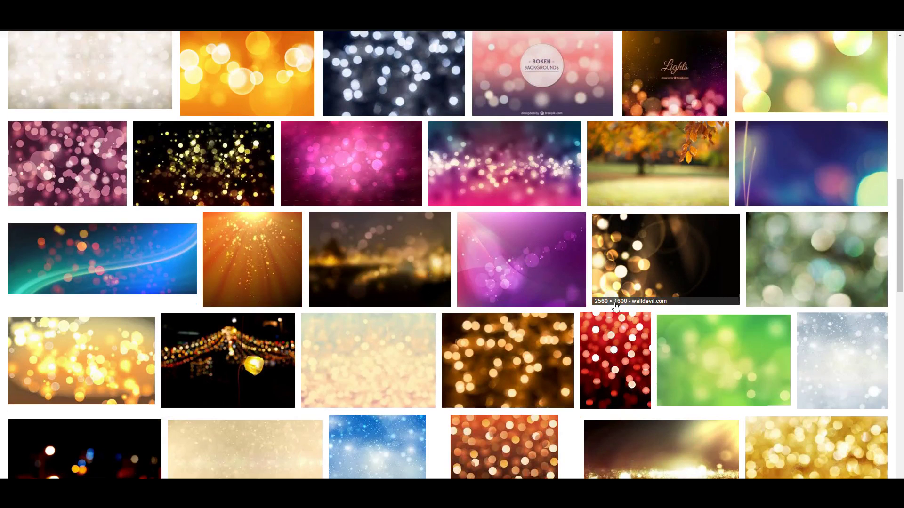
Open the dark golden bokeh image at full size and choose Save image as.
{"action": "left_click", "coordinate": [385, 273]}
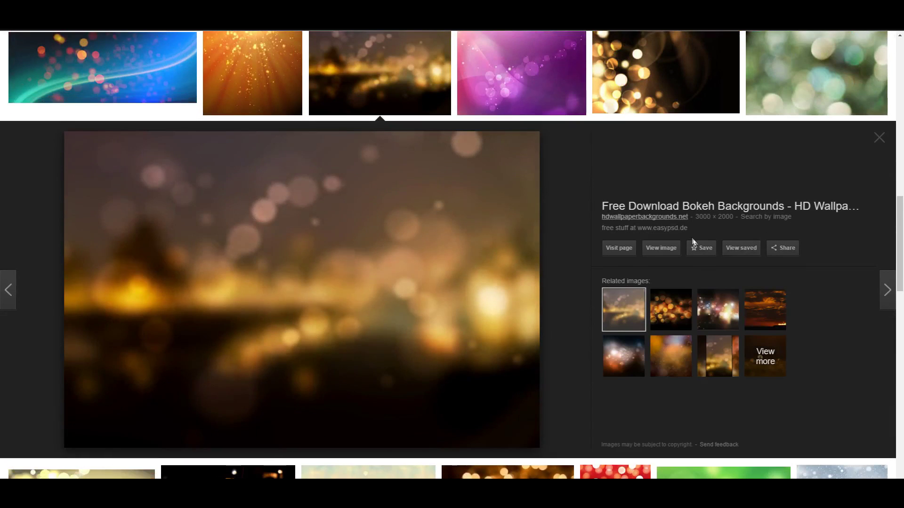
{"action": "left_click", "coordinate": [661, 248]}
{"action": "right_click", "coordinate": [321, 168]}
{"action": "left_click", "coordinate": [343, 185]}
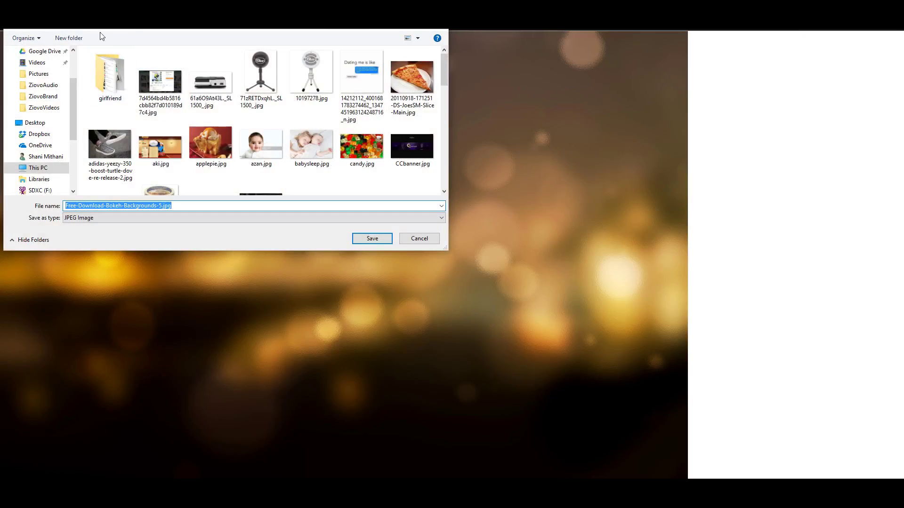
Save the bokeh image and upload Free-Download-Bokeh-Backgrounds-5.jpg onto the Vectr page.
{"action": "left_click", "coordinate": [383, 237]}
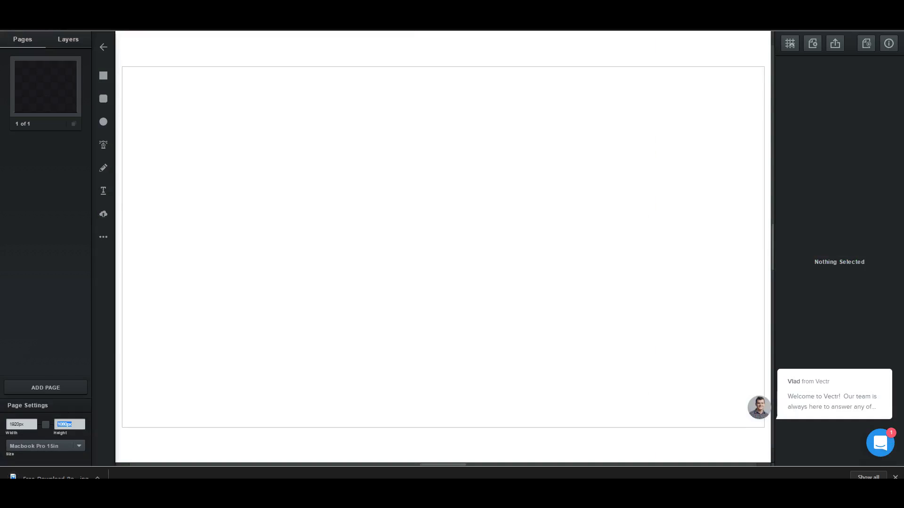
{"action": "left_click", "coordinate": [103, 217]}
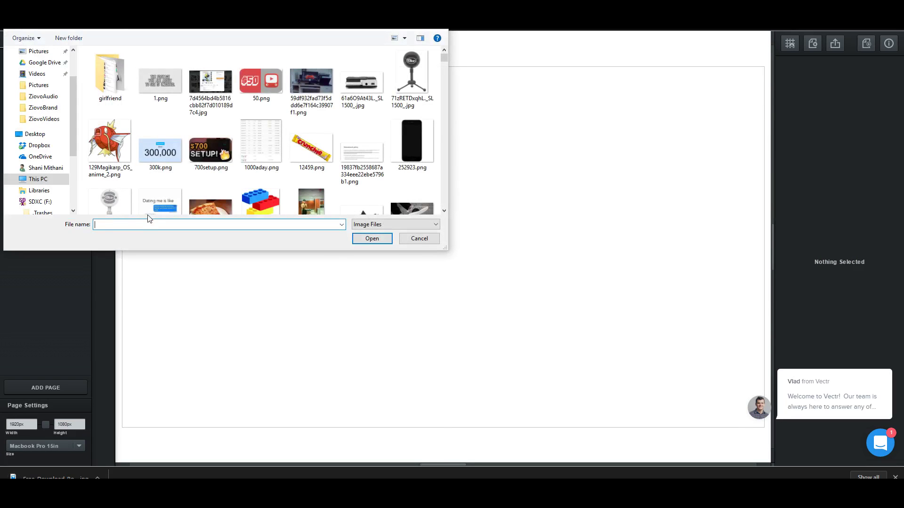
{"action": "type", "text": "fre"}
{"action": "key", "text": "Down"}
{"action": "key", "text": "Return"}
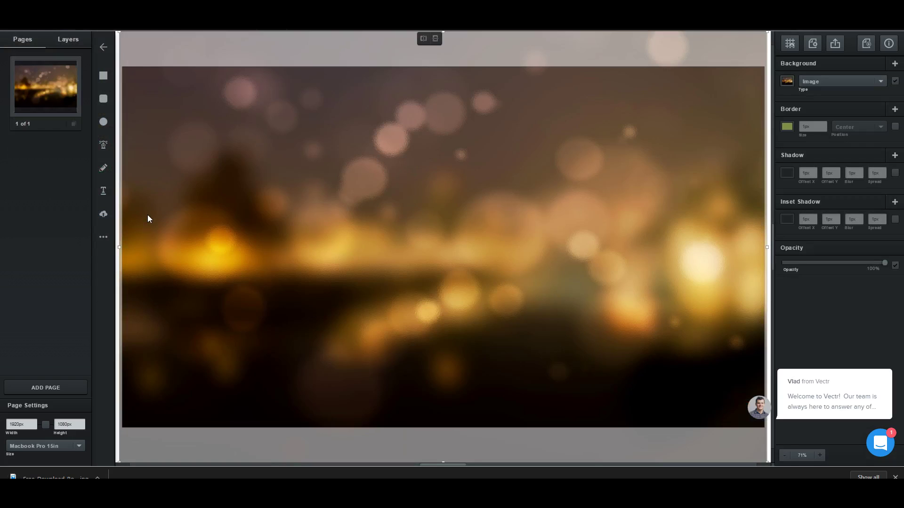
Enlarge the bokeh image until it covers the whole 1920×1080 page.
{"action": "key", "text": "ctrl+minus"}
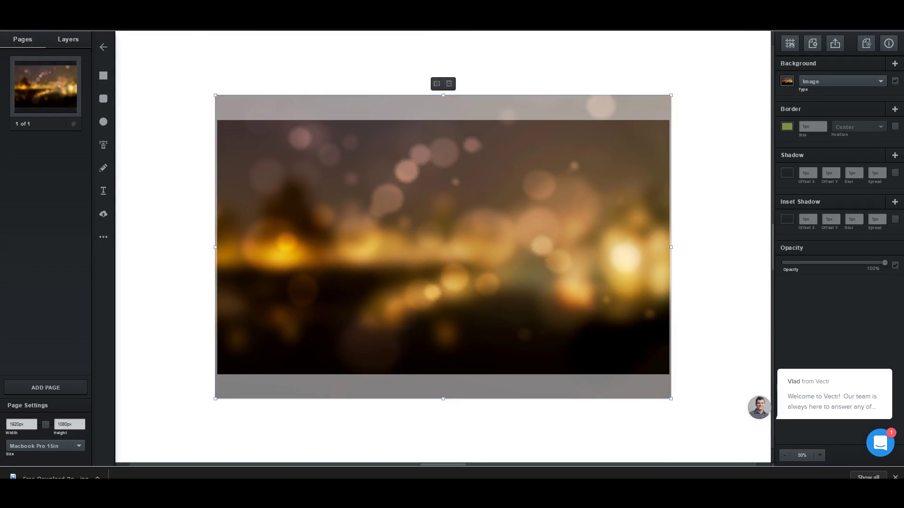
{"action": "left_click_drag", "start_coordinate": [672, 402], "coordinate": [726, 426]}
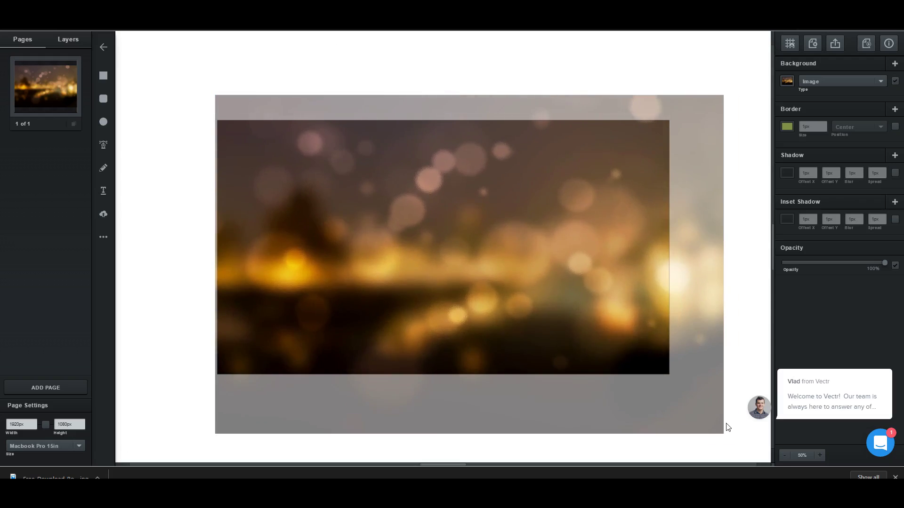
{"action": "left_click_drag", "start_coordinate": [593, 316], "coordinate": [567, 302]}
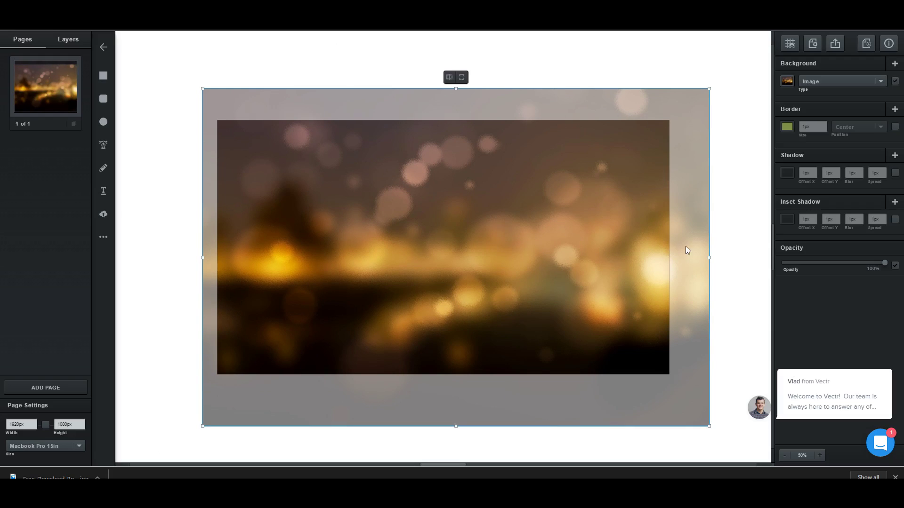
{"action": "left_click", "coordinate": [747, 163]}
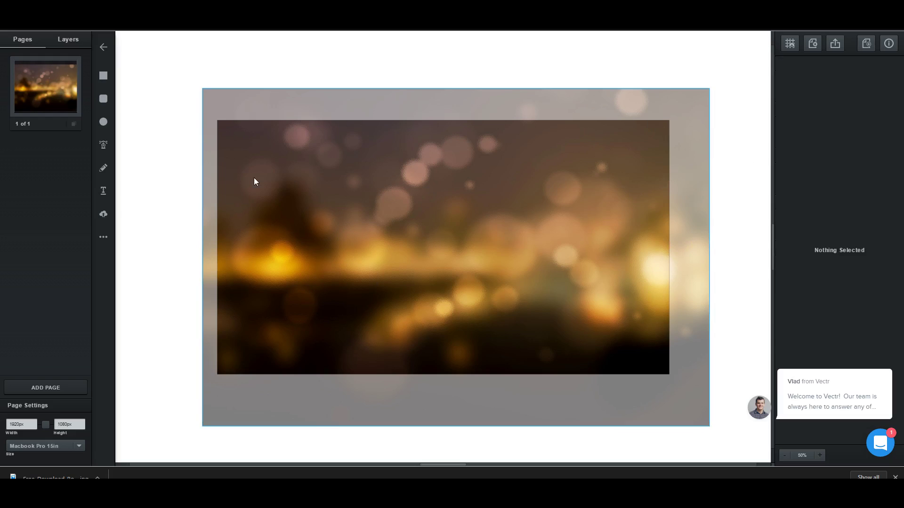
Draw a 1148.97×639.25 px mauve rectangle across the page and bring it in front of the bokeh image.
{"action": "left_click", "coordinate": [59, 44]}
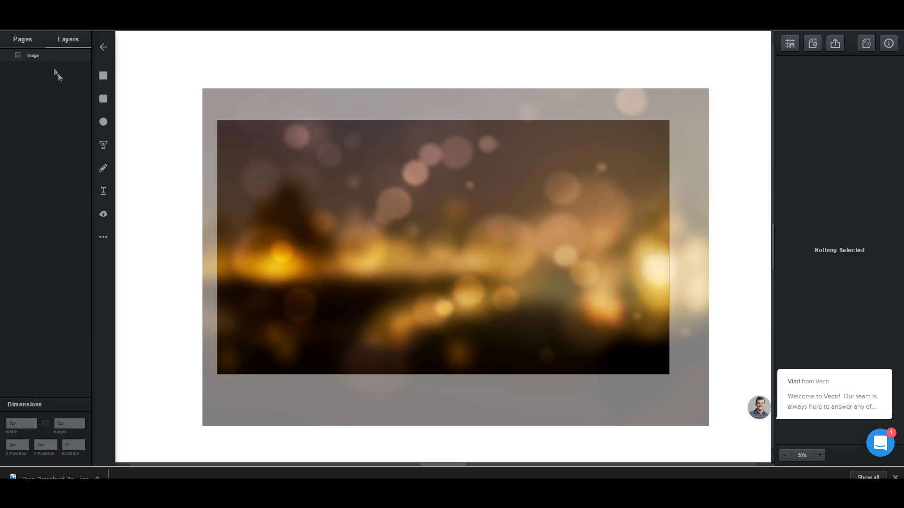
{"action": "scroll", "coordinate": [640, 282], "scroll_direction": "up", "scroll_amount": 1}
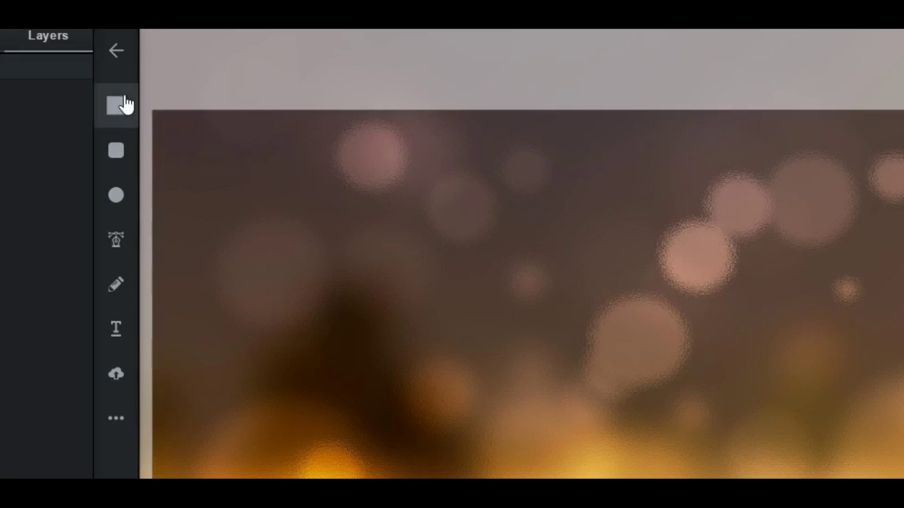
{"action": "left_click", "coordinate": [107, 75]}
{"action": "left_click_drag", "start_coordinate": [213, 177], "coordinate": [358, 258]}
{"action": "left_click_drag", "start_coordinate": [611, 460], "coordinate": [903, 507]}
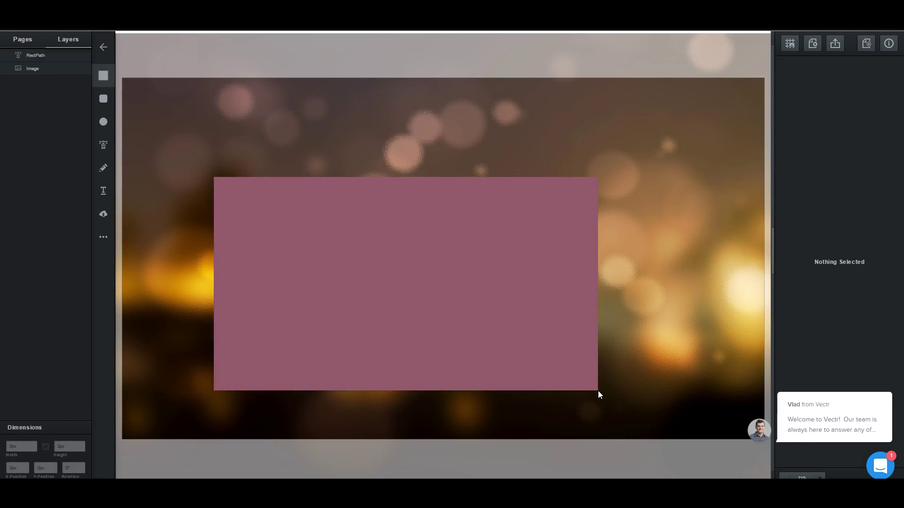
{"action": "left_click", "coordinate": [718, 279]}
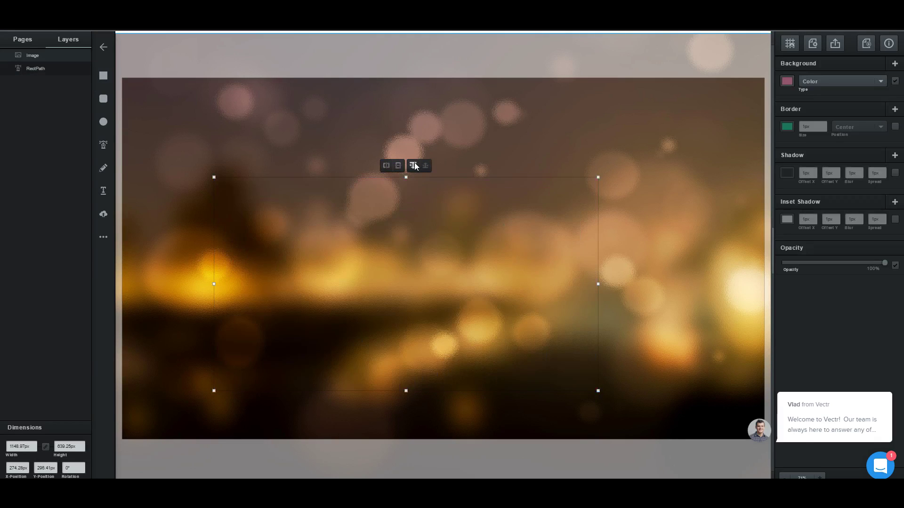
{"action": "left_click", "coordinate": [413, 166]}
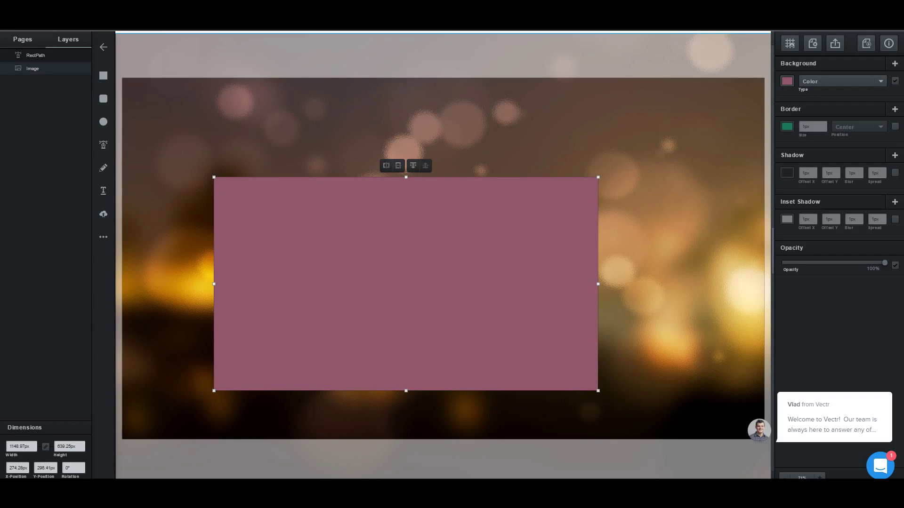
{"action": "key", "text": "ctrl+t"}
{"action": "type", "text": "16"}
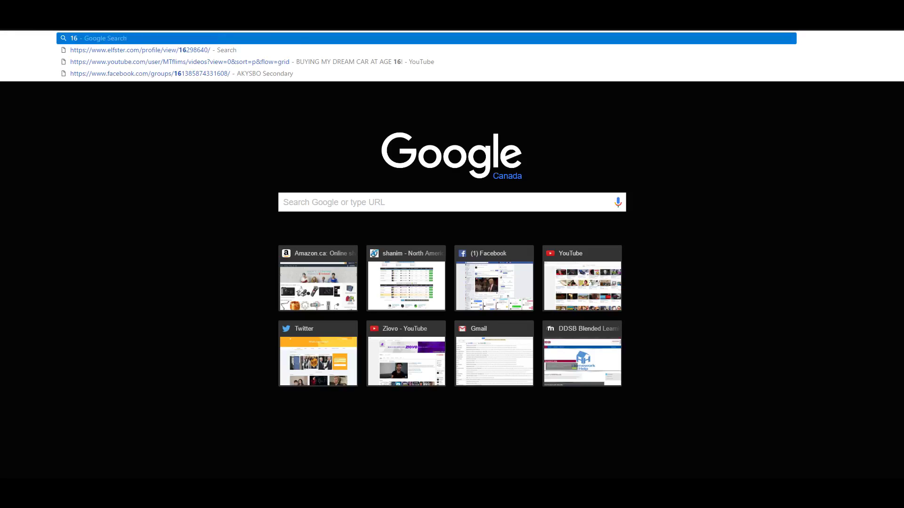
{"action": "type", "text": " by 9 ratio calculator"}
{"action": "key", "text": "Return"}
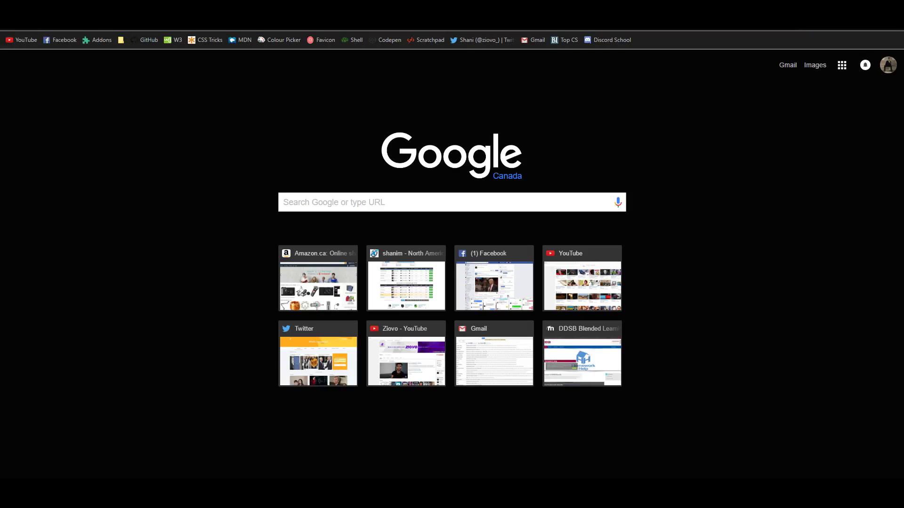
{"action": "key", "text": "ctrl+w"}
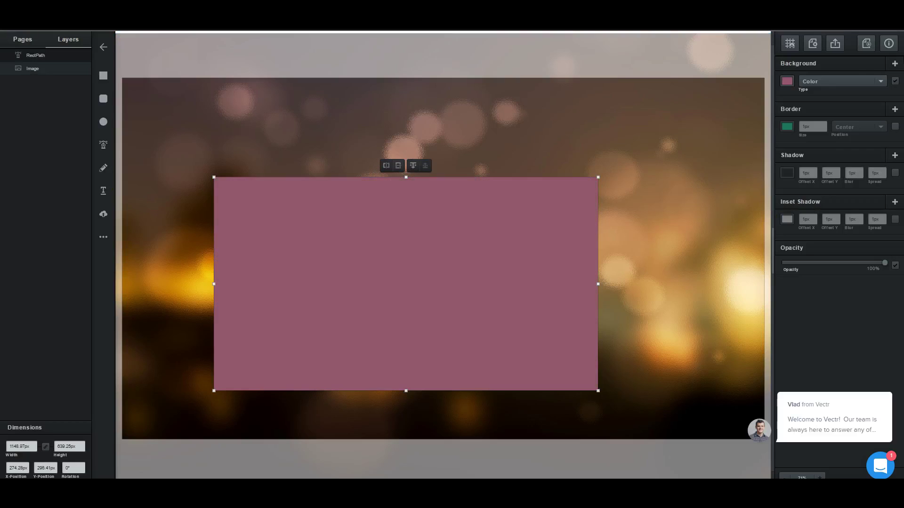
Move the rectangle toward centre, resize it to 1148.97 × 680.09 px, and select the calculator's width 640.
{"action": "mouse_move", "coordinate": [482, 251]}
{"action": "left_mouse_down"}
{"action": "mouse_move", "coordinate": [490, 261]}
{"action": "mouse_move", "coordinate": [492, 252]}
{"action": "left_mouse_up"}
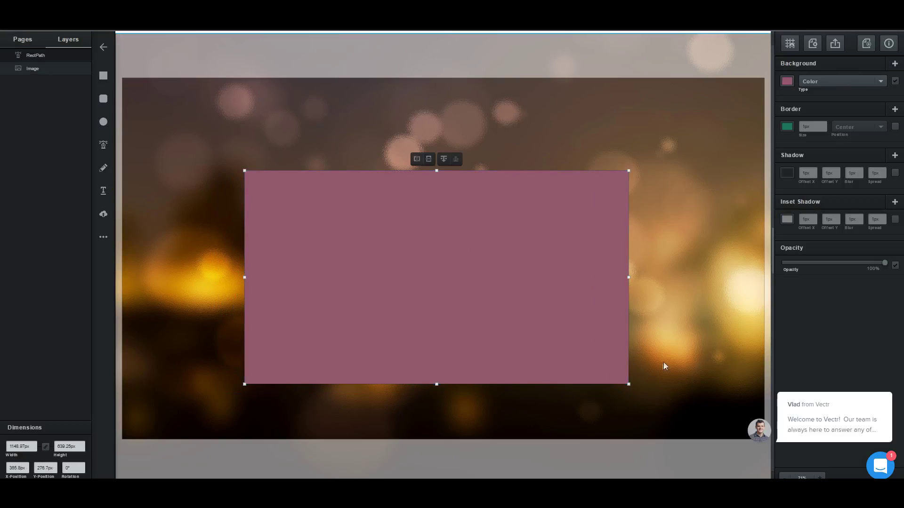
{"action": "mouse_move", "coordinate": [629, 383]}
{"action": "left_mouse_down"}
{"action": "mouse_move", "coordinate": [555, 335]}
{"action": "mouse_move", "coordinate": [555, 319]}
{"action": "mouse_move", "coordinate": [640, 385]}
{"action": "mouse_move", "coordinate": [630, 399]}
{"action": "left_mouse_up"}
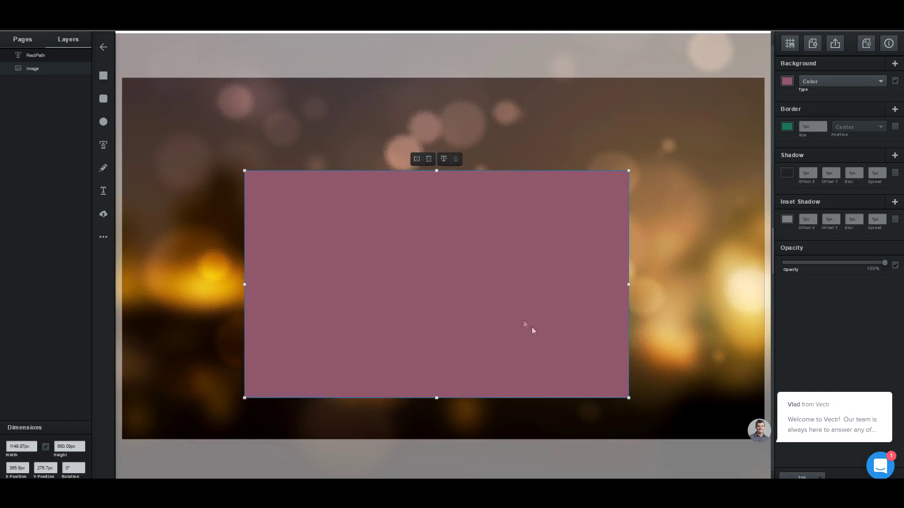
{"action": "mouse_move", "coordinate": [532, 327]}
{"action": "left_mouse_down"}
{"action": "mouse_move", "coordinate": [538, 341]}
{"action": "mouse_move", "coordinate": [530, 332]}
{"action": "left_mouse_up"}
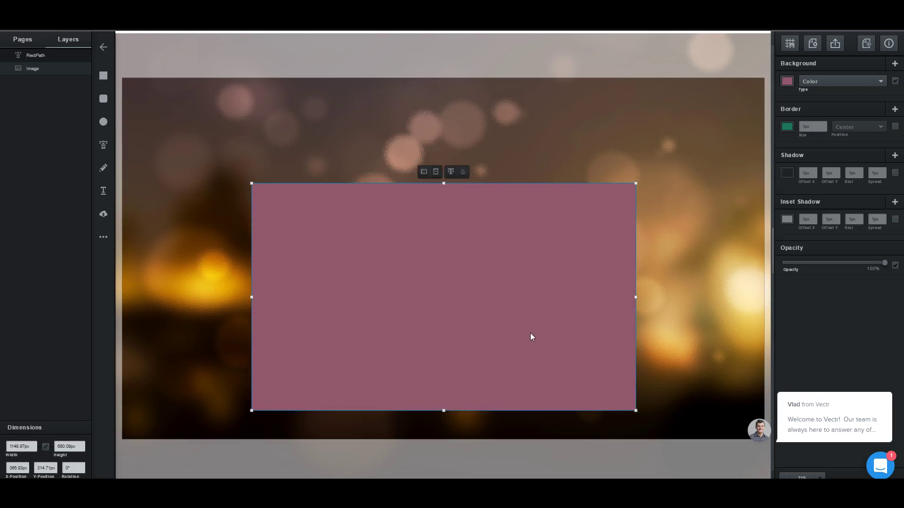
{"action": "left_click_drag", "start_coordinate": [600, 387], "coordinate": [600, 389]}
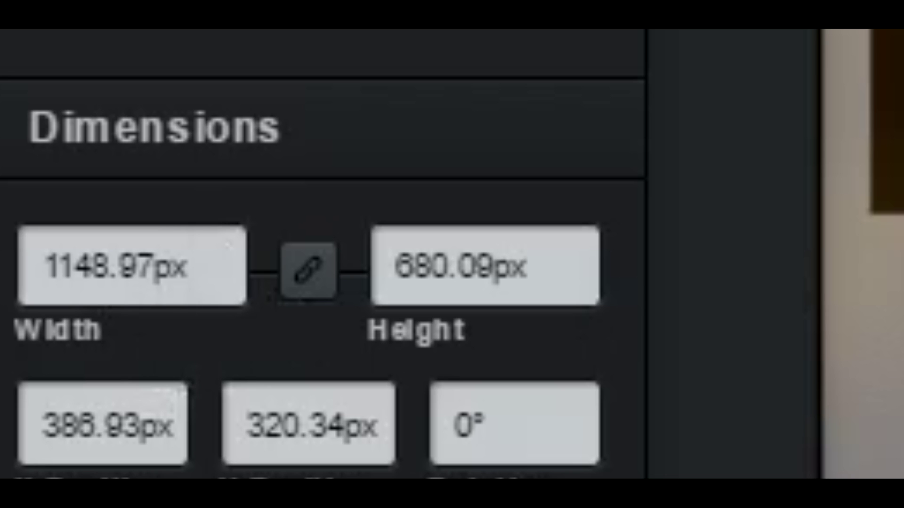
{"action": "left_click", "coordinate": [196, 130]}
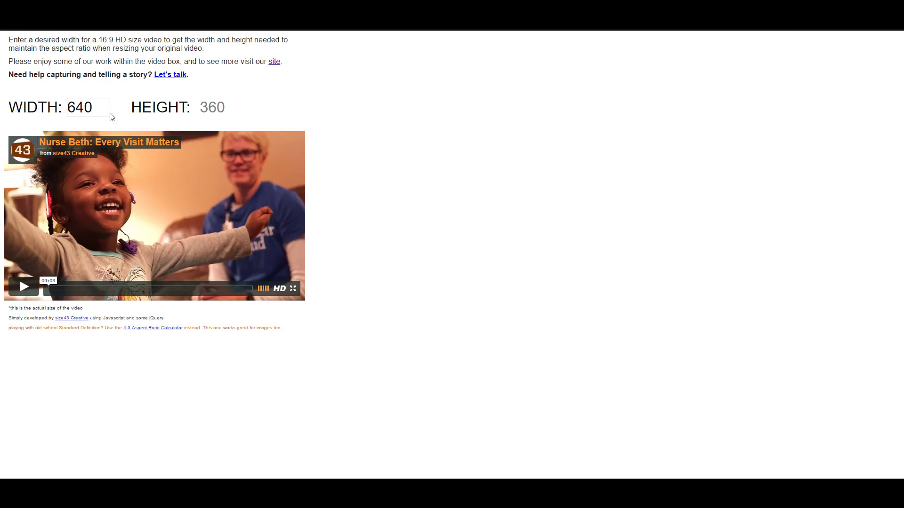
{"action": "left_click_drag", "start_coordinate": [109, 113], "coordinate": [54, 107]}
Enter 1148.97 as the calculator width to get the 16:9 height of 646.
{"action": "type", "text": "1149"}
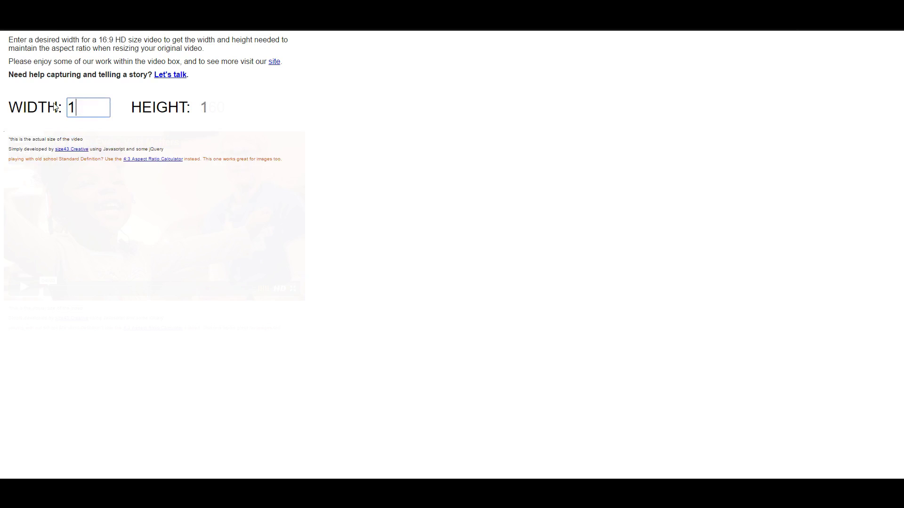
{"action": "key", "text": "BackSpace"}
{"action": "type", "text": "8.97"}
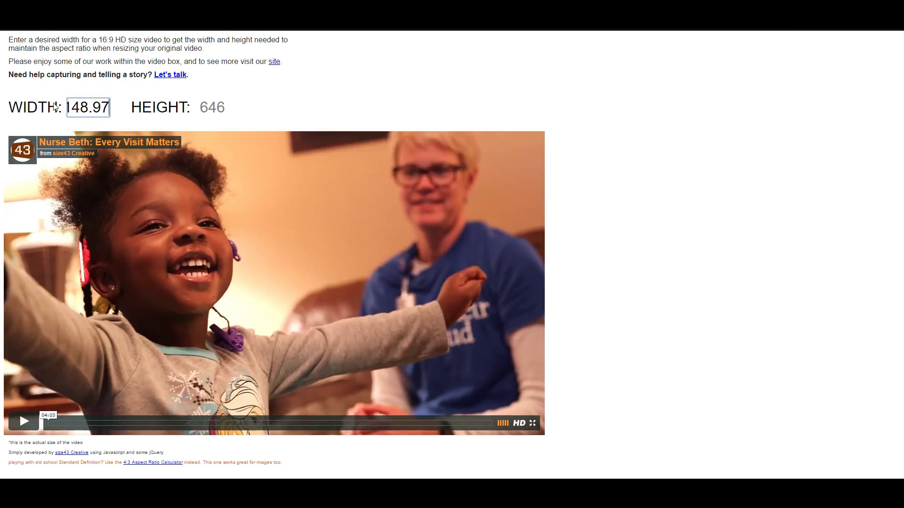
{"action": "left_click", "coordinate": [205, 106]}
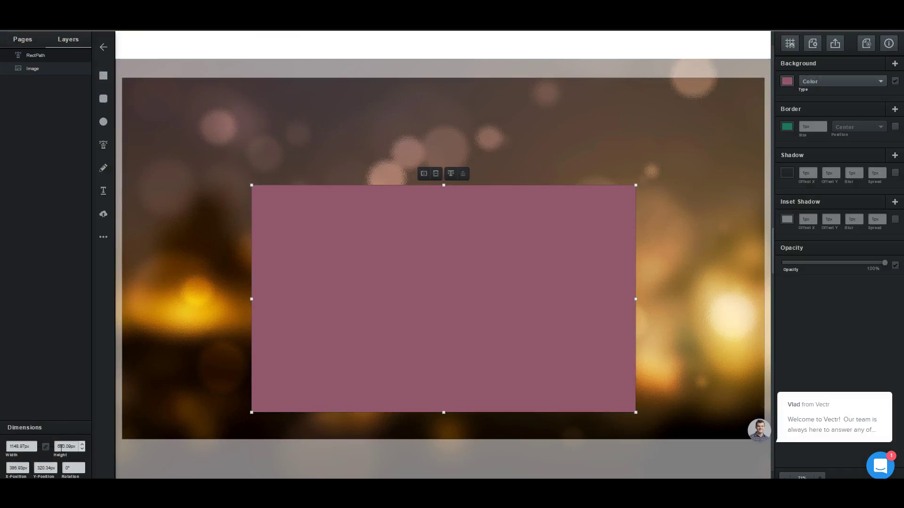
Enter 646 in the rectangle's Height field, making it 1148.97 × 646 px.
{"action": "left_click", "coordinate": [66, 446]}
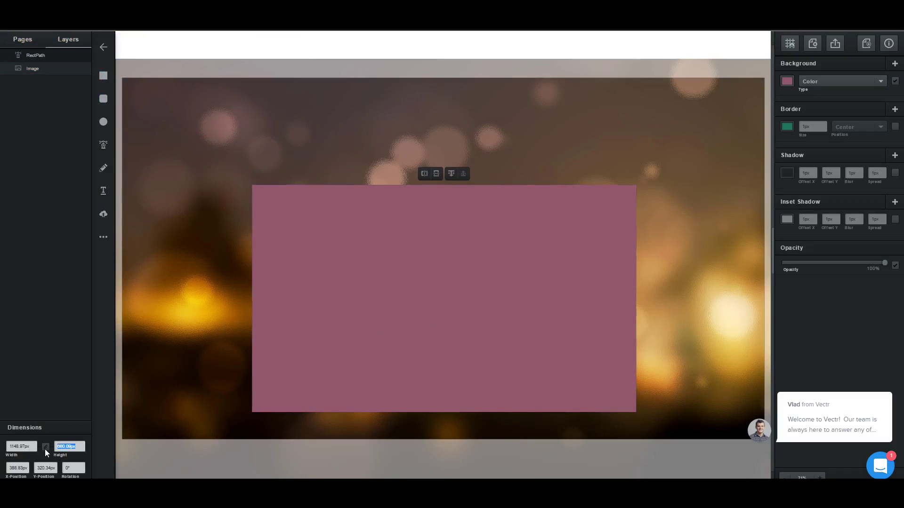
{"action": "type", "text": "646"}
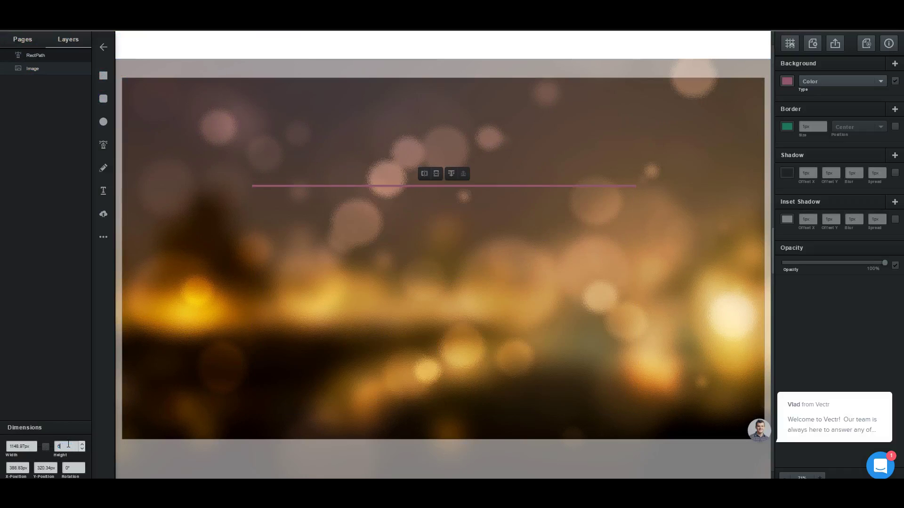
{"action": "left_click", "coordinate": [477, 274]}
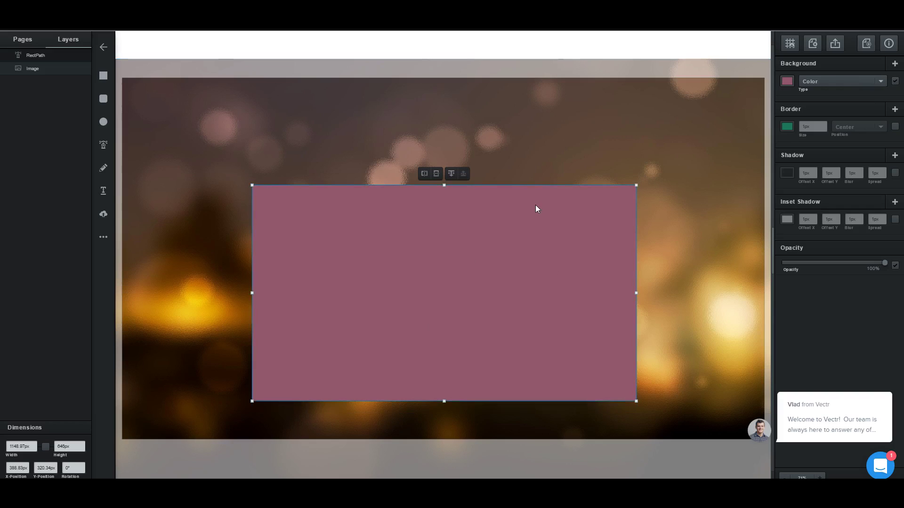
Change the rectangle's fill colour from mauve to black.
{"action": "left_click", "coordinate": [840, 81]}
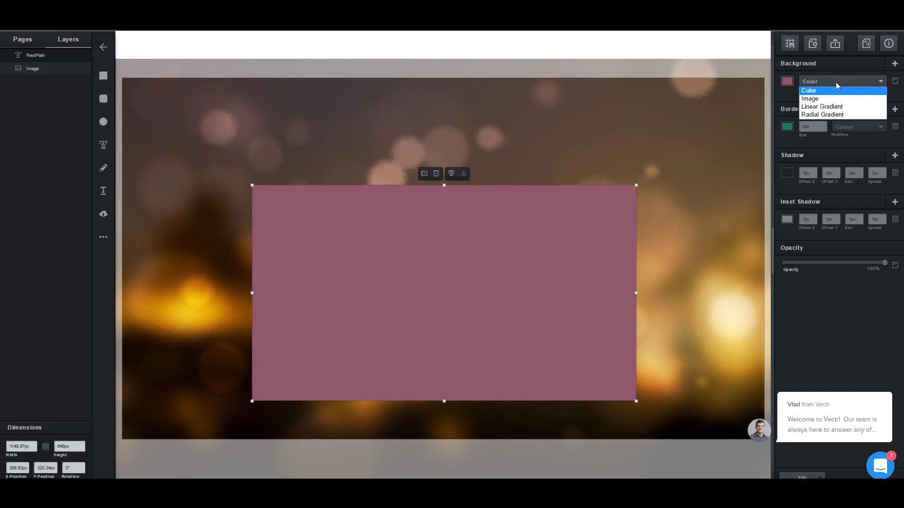
{"action": "left_click", "coordinate": [786, 81]}
{"action": "left_click_drag", "start_coordinate": [747, 101], "coordinate": [699, 116]}
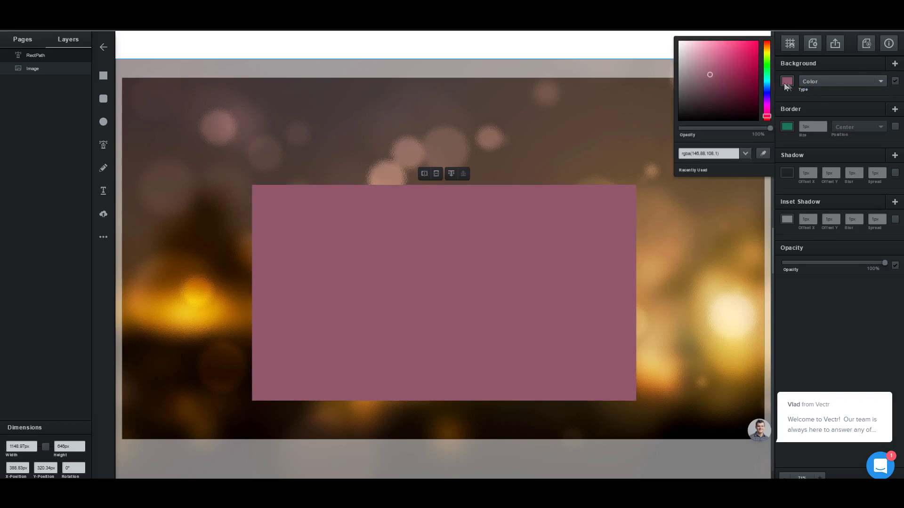
{"action": "left_click_drag", "start_coordinate": [569, 188], "coordinate": [535, 187]}
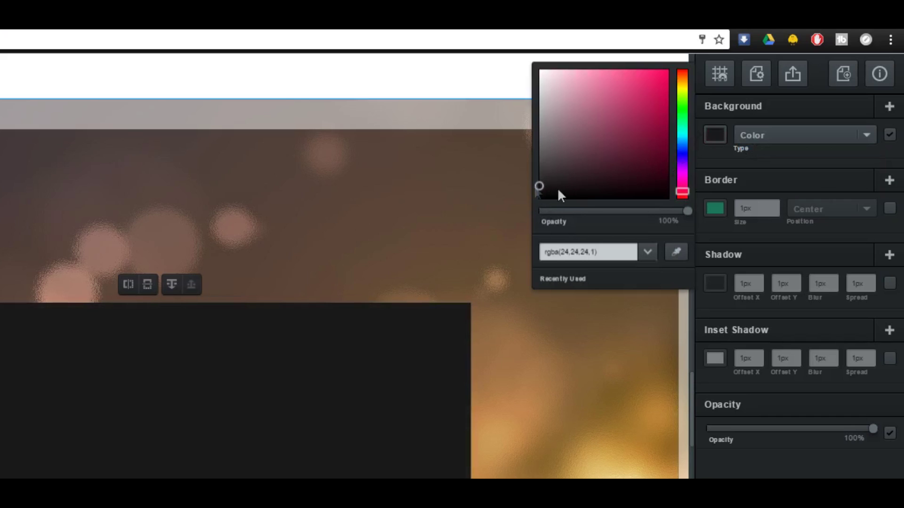
Switch the fill to a linear gradient and set its light stop to black.
{"action": "left_click", "coordinate": [771, 135]}
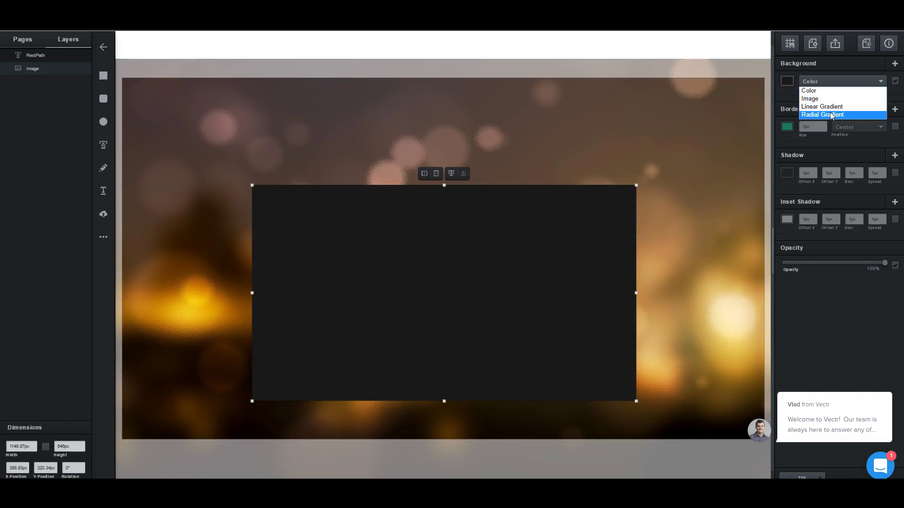
{"action": "left_click", "coordinate": [849, 109]}
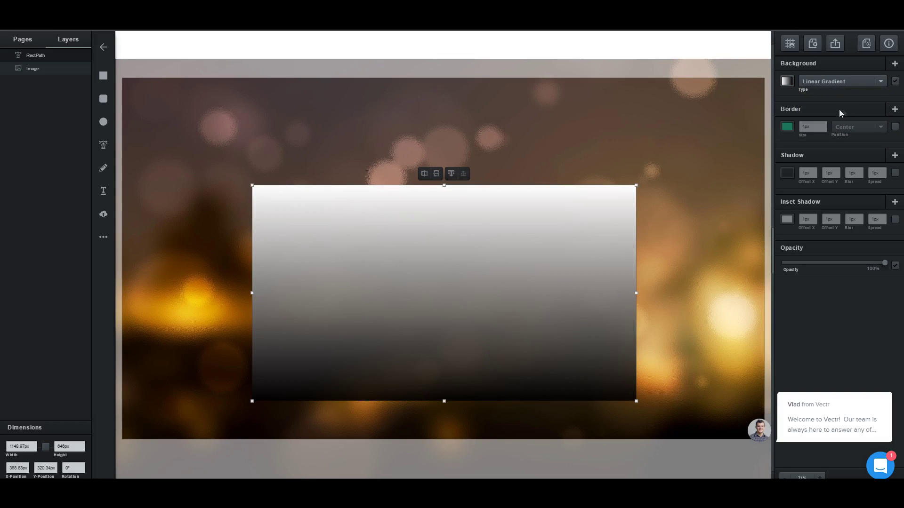
{"action": "left_click", "coordinate": [791, 84]}
{"action": "left_click_drag", "start_coordinate": [683, 87], "coordinate": [684, 137]}
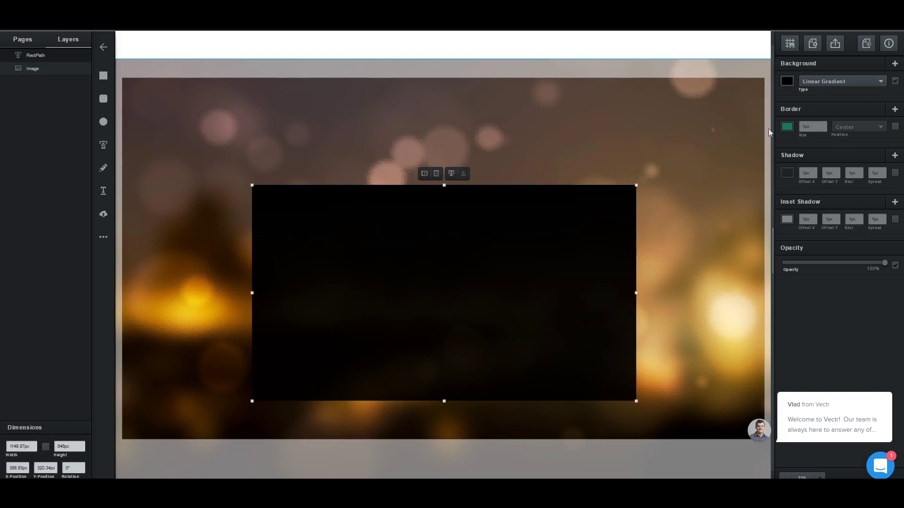
Give the dark box a light-grey border and raise its size to 5 px.
{"action": "left_click", "coordinate": [785, 126]}
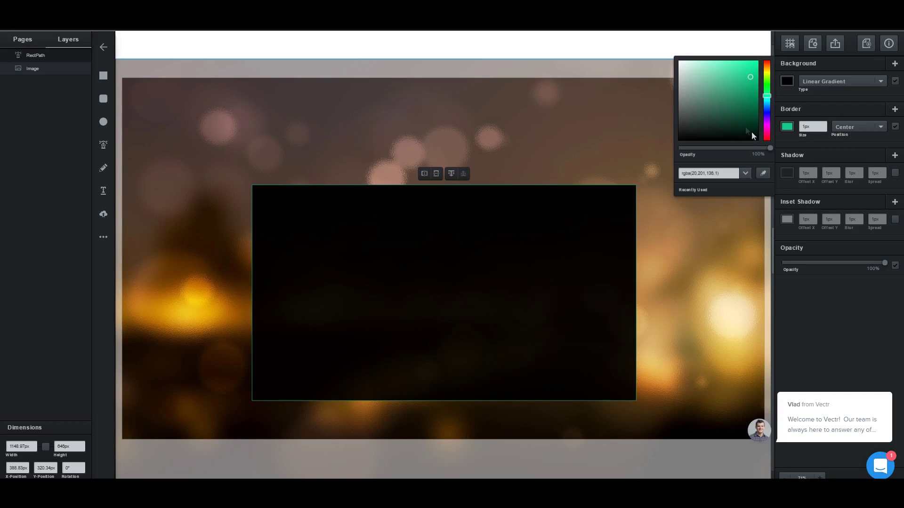
{"action": "left_click_drag", "start_coordinate": [674, 78], "coordinate": [671, 68]}
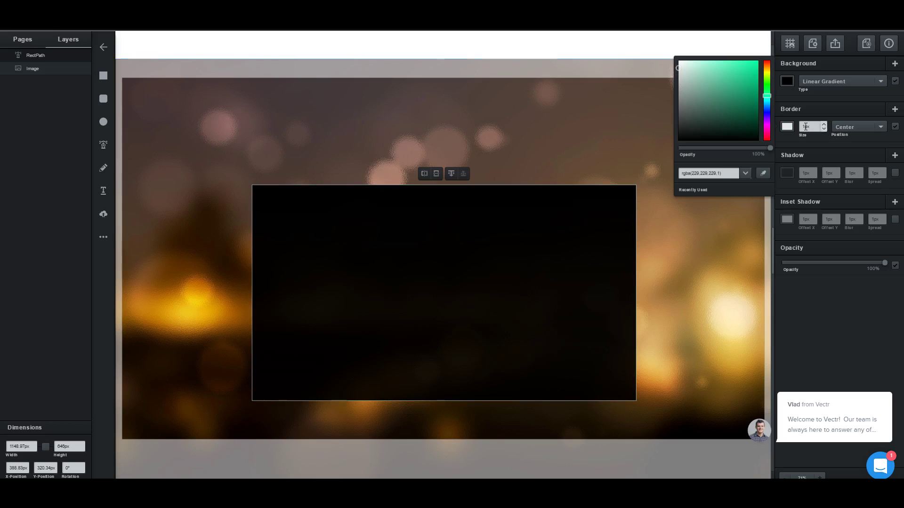
{"action": "key", "text": "Escape"}
{"action": "left_click", "coordinate": [541, 345]}
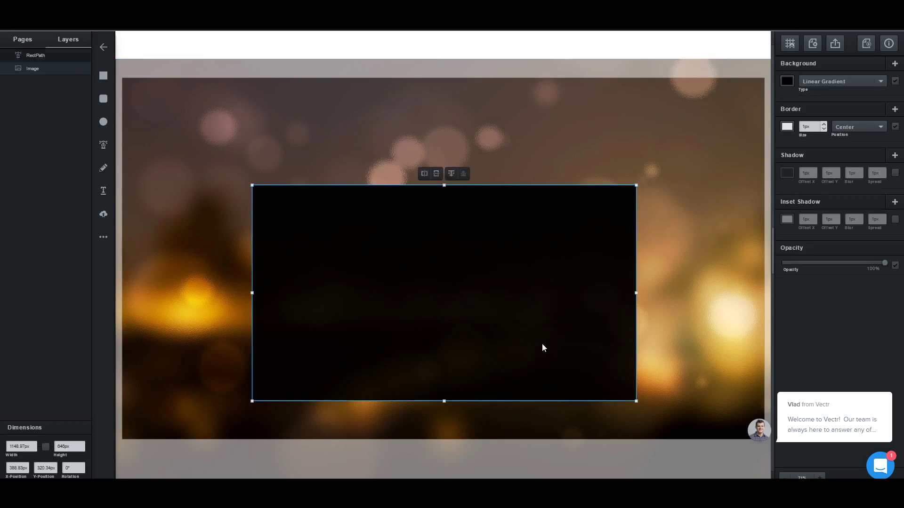
{"action": "left_click", "coordinate": [824, 124]}
{"action": "left_click", "coordinate": [824, 124]}
{"action": "left_click", "coordinate": [824, 123]}
Set the dark box's opacity to 86% and flip it 180°.
{"action": "left_click", "coordinate": [686, 264]}
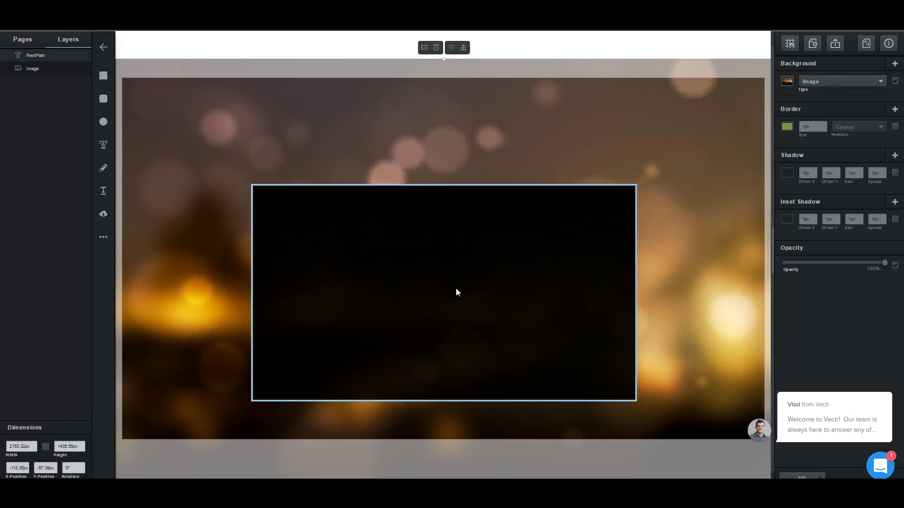
{"action": "left_click", "coordinate": [388, 253]}
{"action": "left_click_drag", "start_coordinate": [883, 263], "coordinate": [864, 267]}
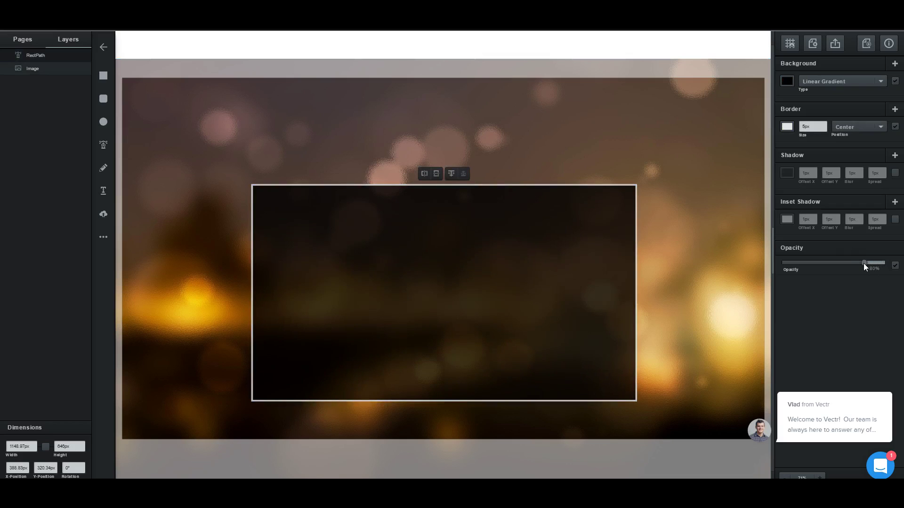
{"action": "mouse_move", "coordinate": [858, 265]}
{"action": "left_mouse_down"}
{"action": "mouse_move", "coordinate": [882, 264]}
{"action": "mouse_move", "coordinate": [870, 265]}
{"action": "left_mouse_up"}
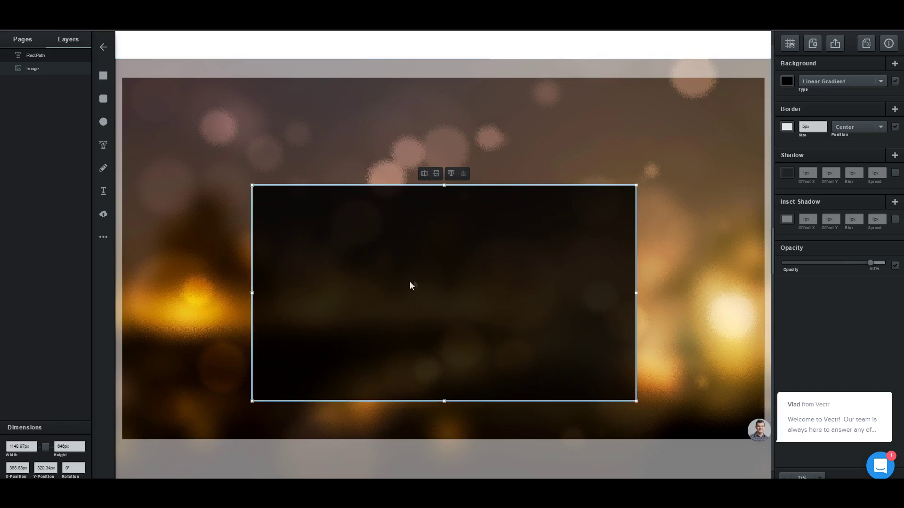
{"action": "left_click", "coordinate": [436, 174]}
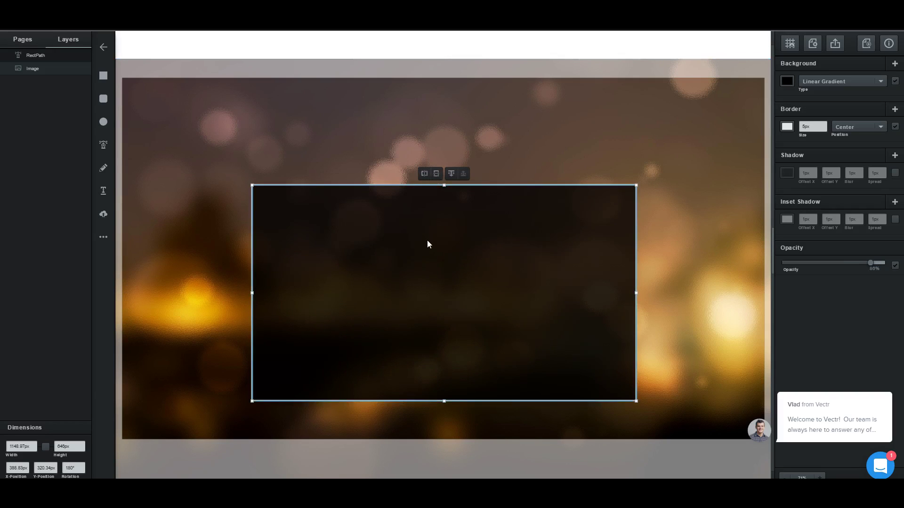
{"action": "left_click", "coordinate": [793, 45]}
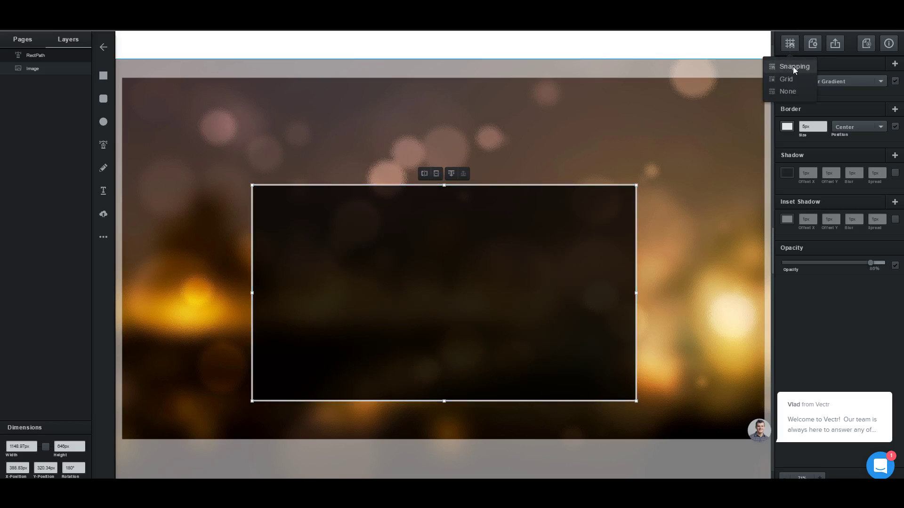
Enable snapping and move the dark bordered box to about X 268.83, Y 337.39 px.
{"action": "left_click", "coordinate": [790, 67]}
{"action": "left_click_drag", "start_coordinate": [402, 258], "coordinate": [487, 245]}
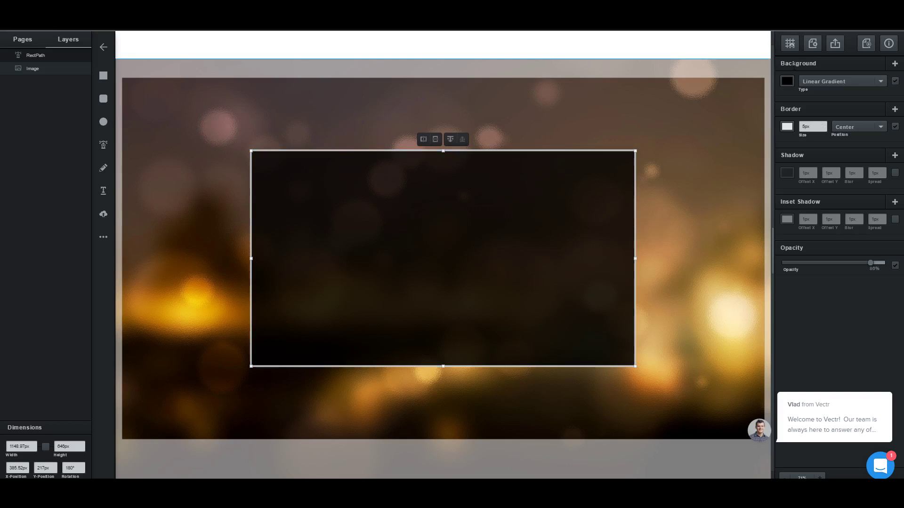
{"action": "left_click", "coordinate": [790, 44]}
{"action": "left_click", "coordinate": [792, 67]}
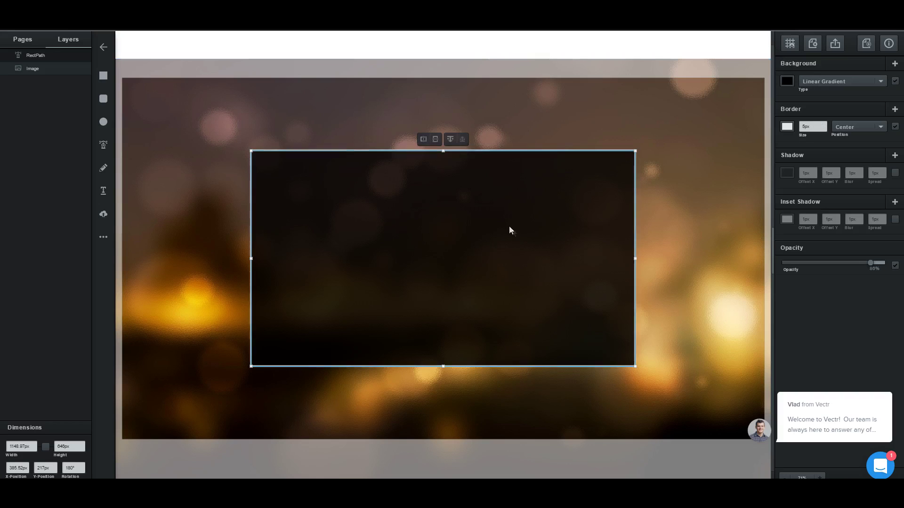
{"action": "left_click_drag", "start_coordinate": [227, 377], "coordinate": [224, 355]}
{"action": "mouse_move", "coordinate": [507, 218]}
{"action": "left_mouse_down"}
{"action": "mouse_move", "coordinate": [507, 241]}
{"action": "mouse_move", "coordinate": [509, 227]}
{"action": "left_mouse_up"}
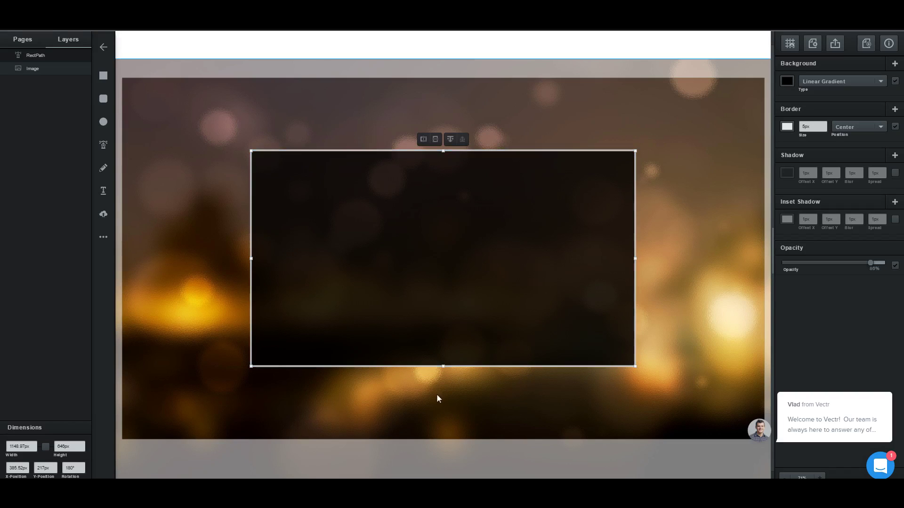
{"action": "left_click_drag", "start_coordinate": [484, 284], "coordinate": [486, 326]}
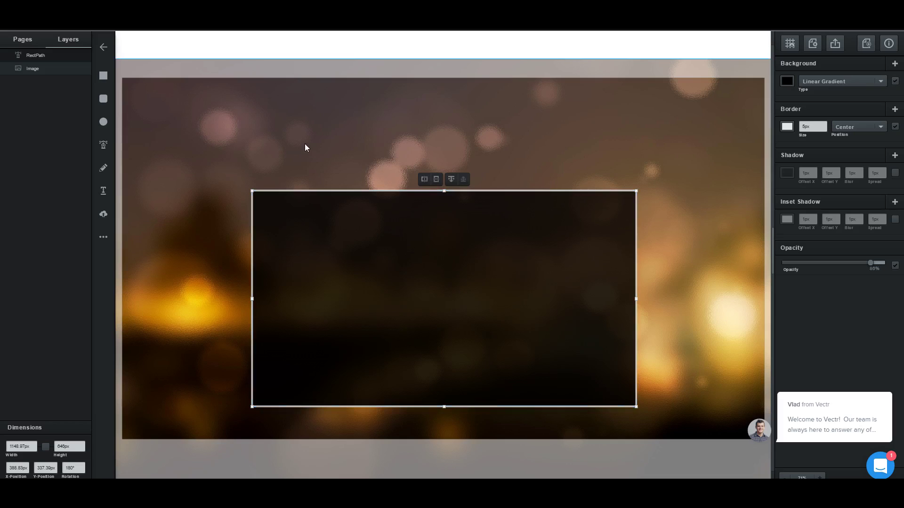
Add a text box above the dark box reading 'ZIOVO'.
{"action": "scroll", "coordinate": [560, 273], "scroll_direction": "down", "scroll_amount": 3}
{"action": "scroll", "coordinate": [563, 276], "scroll_direction": "up", "scroll_amount": 6}
{"action": "scroll", "coordinate": [563, 276], "scroll_direction": "down", "scroll_amount": 5}
{"action": "key", "text": "Escape"}
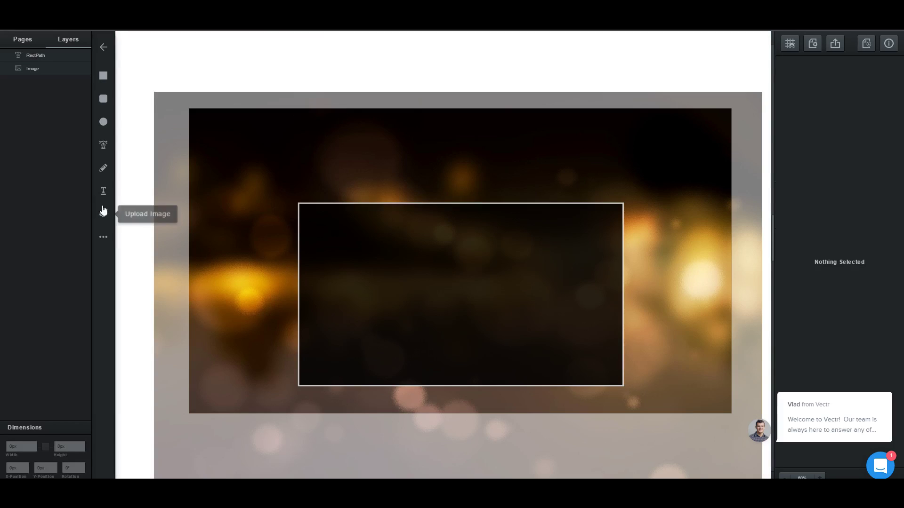
{"action": "left_click", "coordinate": [103, 190]}
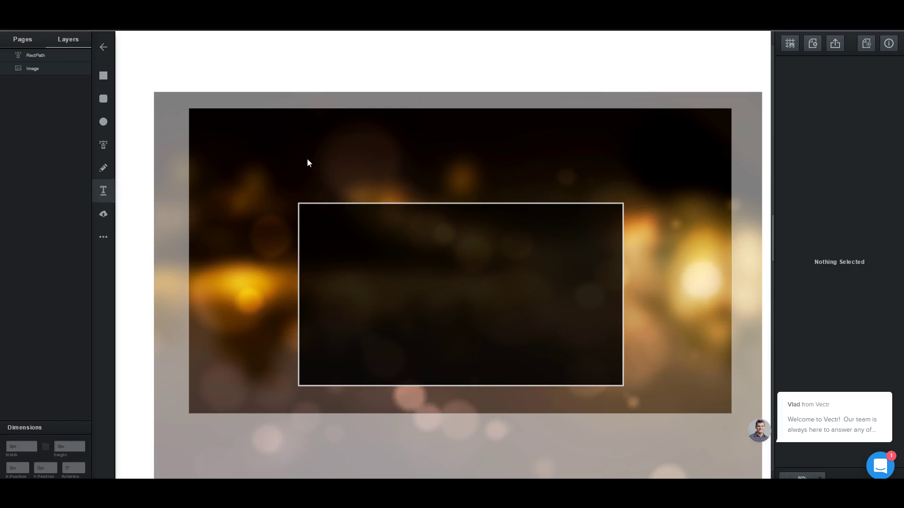
{"action": "left_click", "coordinate": [307, 163]}
{"action": "left_click", "coordinate": [315, 180]}
{"action": "left_click_drag", "start_coordinate": [315, 180], "coordinate": [364, 179]}
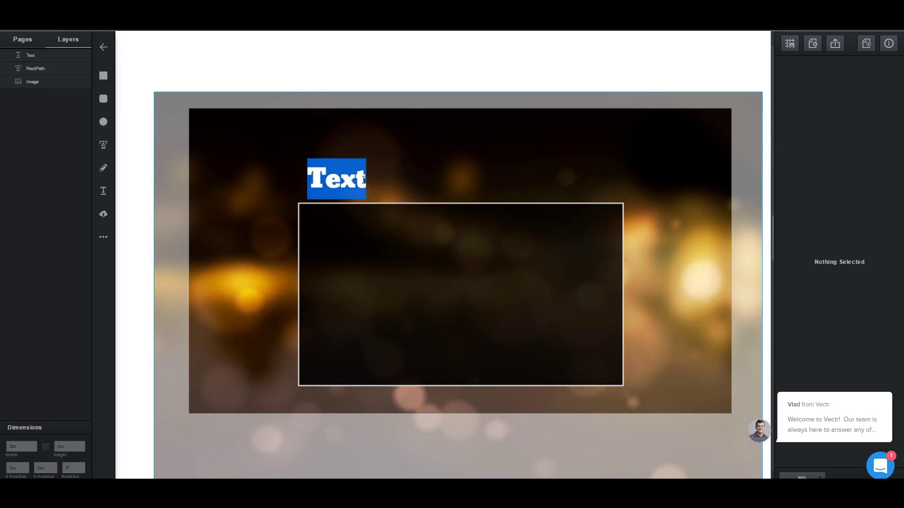
{"action": "type", "text": "ZIOVO"}
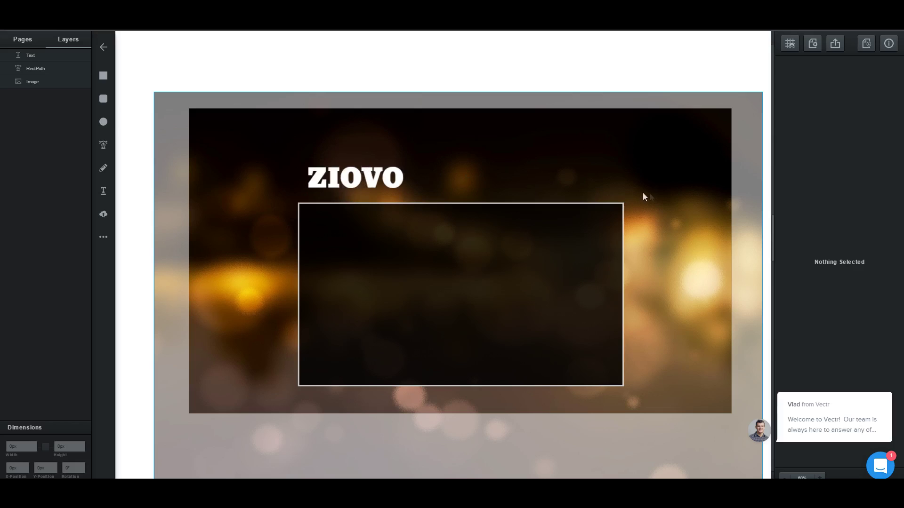
{"action": "left_click", "coordinate": [518, 179]}
Set the ZIOVO title to 140 px and centre it just above the box.
{"action": "left_click", "coordinate": [350, 184]}
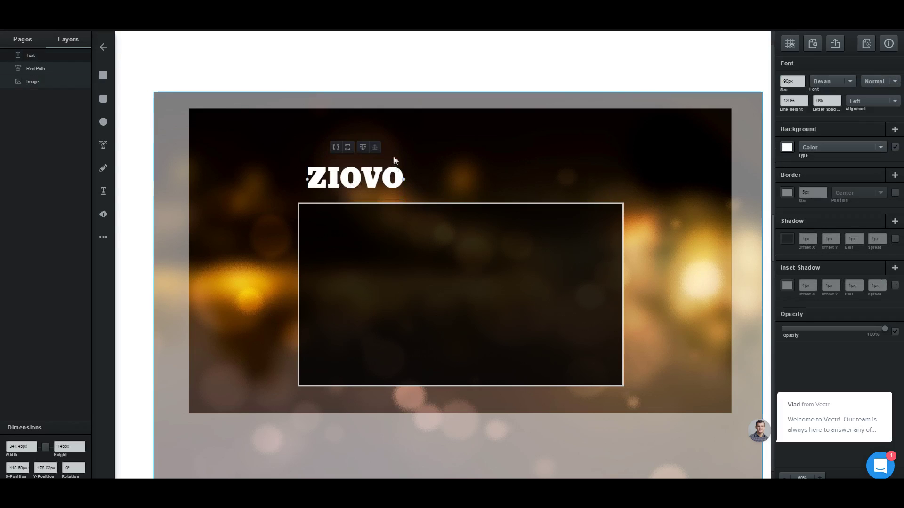
{"action": "double_click", "coordinate": [35, 55]}
{"action": "double_click", "coordinate": [788, 81]}
{"action": "type", "text": "140"}
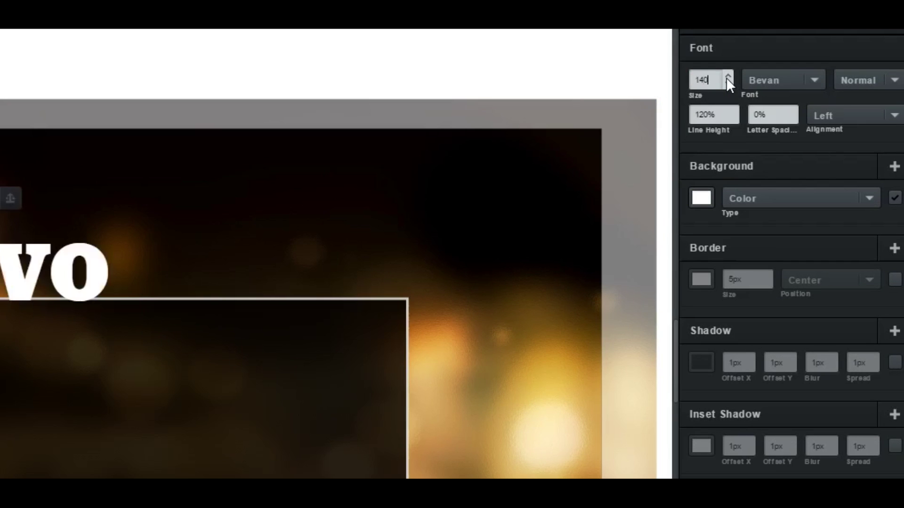
{"action": "left_click", "coordinate": [35, 264]}
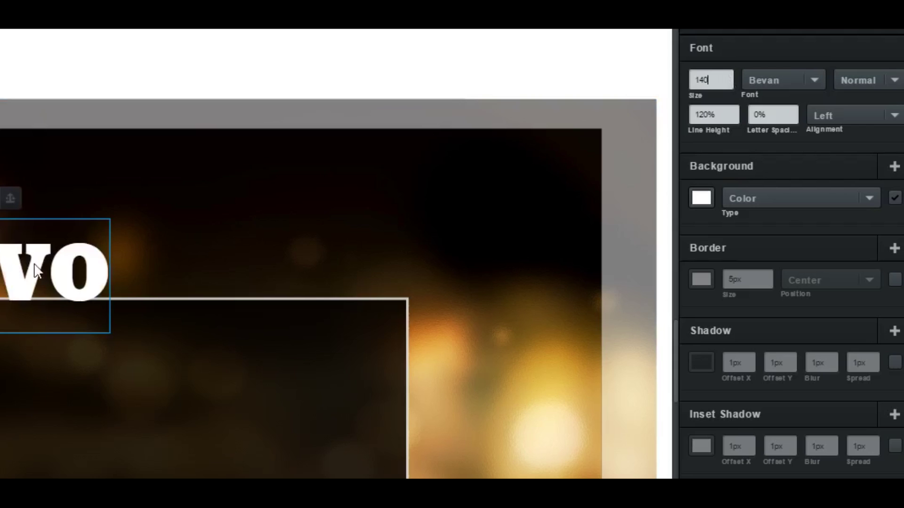
{"action": "left_click_drag", "start_coordinate": [40, 271], "coordinate": [169, 240]}
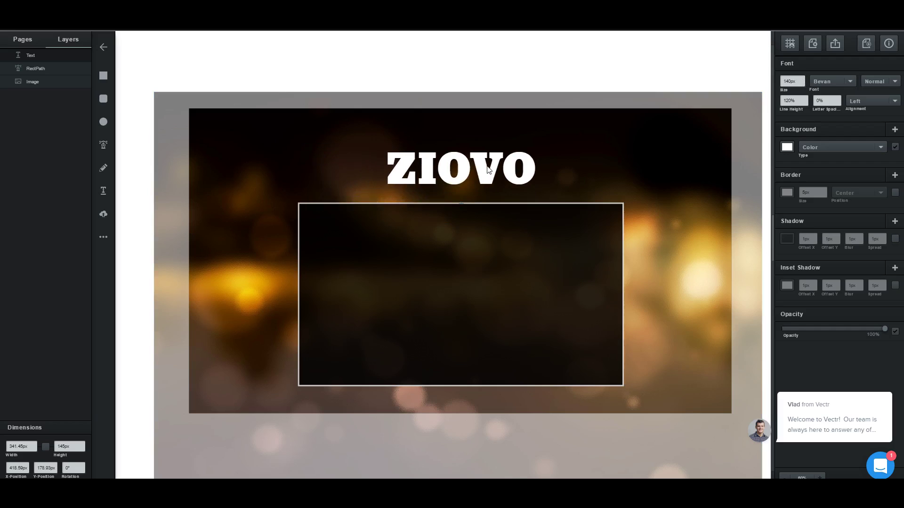
{"action": "mouse_move", "coordinate": [488, 171]}
{"action": "left_mouse_down"}
{"action": "mouse_move", "coordinate": [488, 154]}
{"action": "mouse_move", "coordinate": [489, 170]}
{"action": "left_mouse_up"}
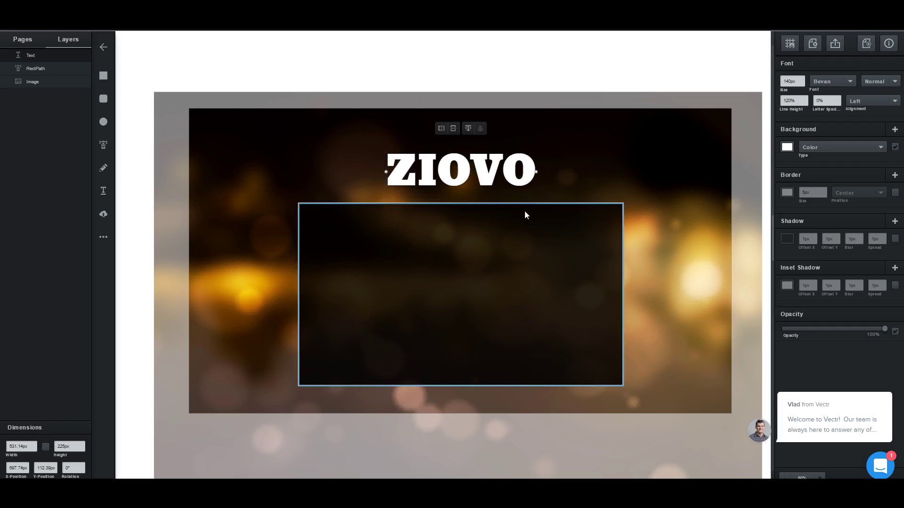
Give the ZIOVO title a linear gradient fill.
{"action": "left_click", "coordinate": [786, 147]}
{"action": "mouse_move", "coordinate": [730, 134]}
{"action": "left_mouse_down"}
{"action": "mouse_move", "coordinate": [696, 104]}
{"action": "mouse_move", "coordinate": [679, 98]}
{"action": "mouse_move", "coordinate": [660, 107]}
{"action": "left_mouse_up"}
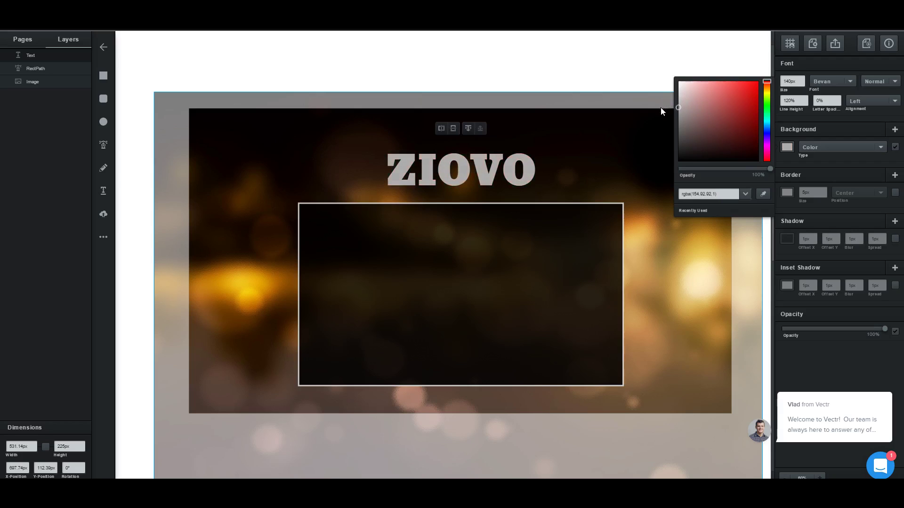
{"action": "left_click", "coordinate": [833, 149]}
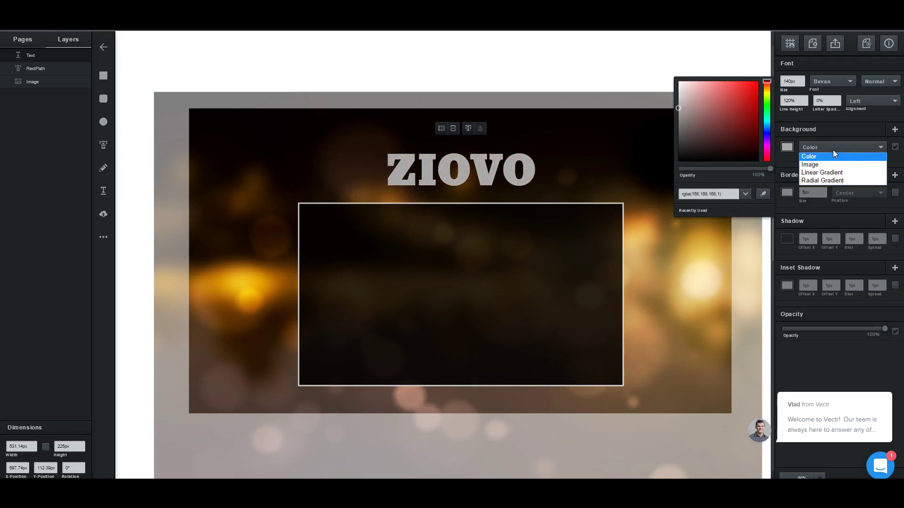
{"action": "left_click", "coordinate": [841, 173]}
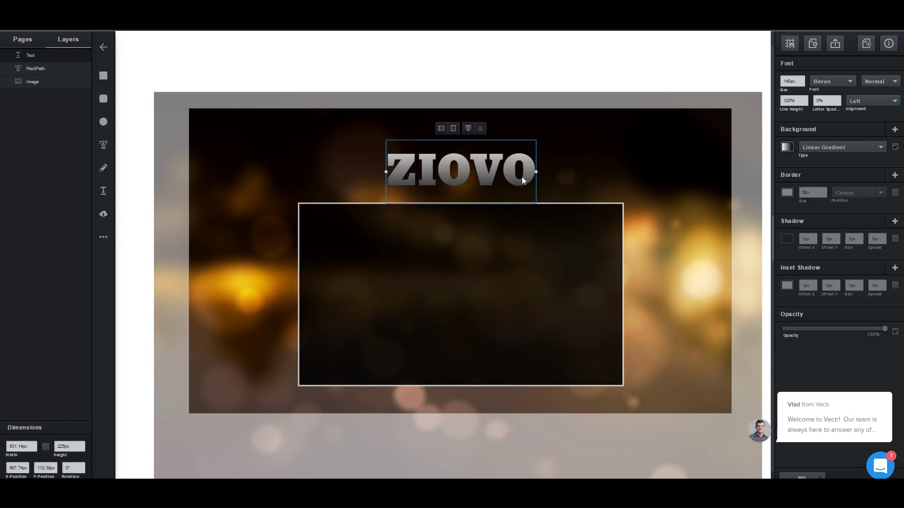
Add a 3 px black outline and a drop shadow to the title.
{"action": "left_click", "coordinate": [787, 192]}
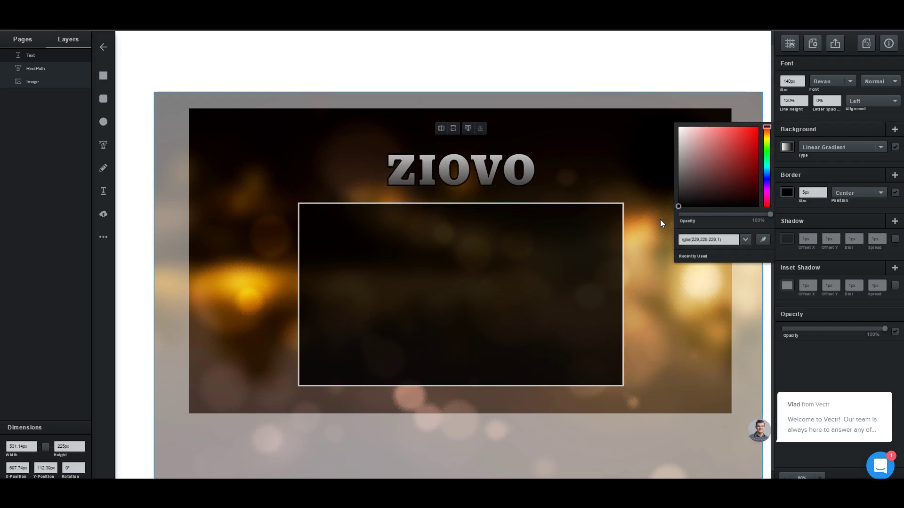
{"action": "left_click", "coordinate": [817, 192]}
{"action": "left_click", "coordinate": [824, 195]}
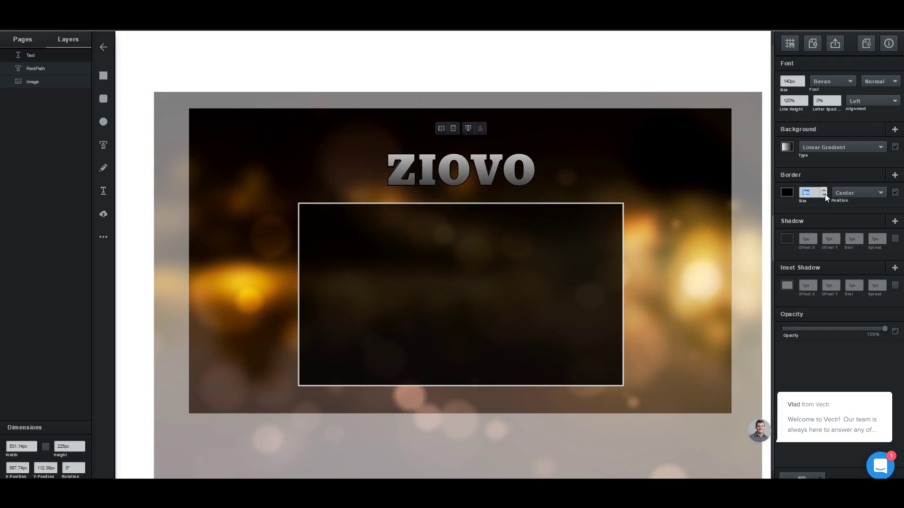
{"action": "left_click", "coordinate": [806, 238]}
{"action": "mouse_move", "coordinate": [882, 329]}
{"action": "left_mouse_down"}
{"action": "mouse_move", "coordinate": [839, 329]}
{"action": "mouse_move", "coordinate": [885, 330]}
{"action": "left_mouse_up"}
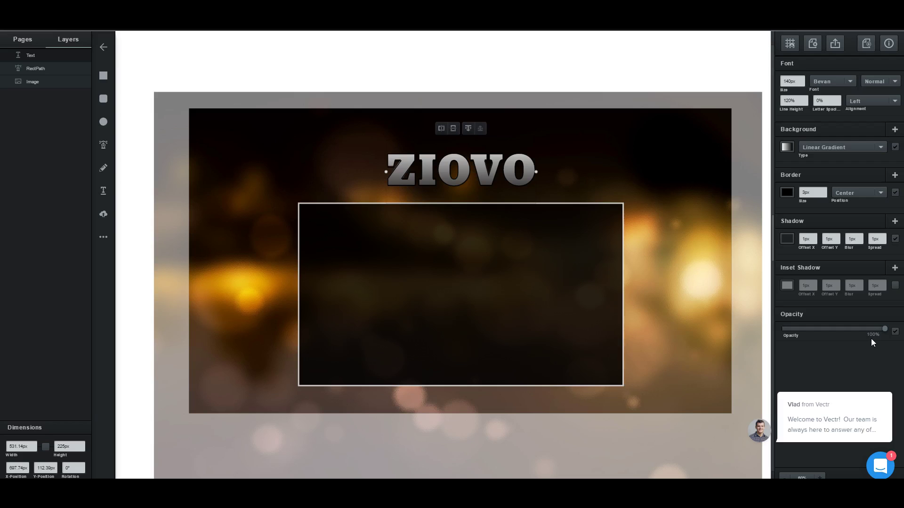
Search 'free social media' in a new tab and open the colorlib social icon sets article.
{"action": "key", "text": "ctrl+t"}
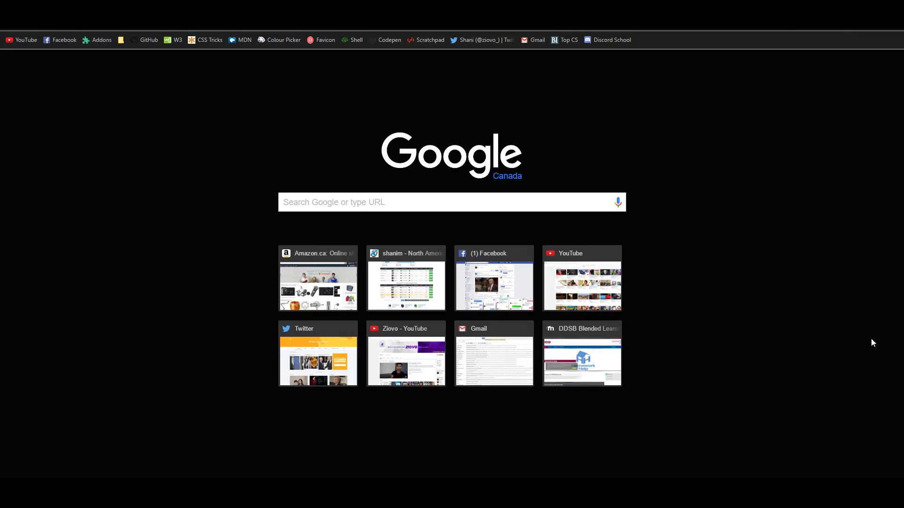
{"action": "type", "text": "free social media"}
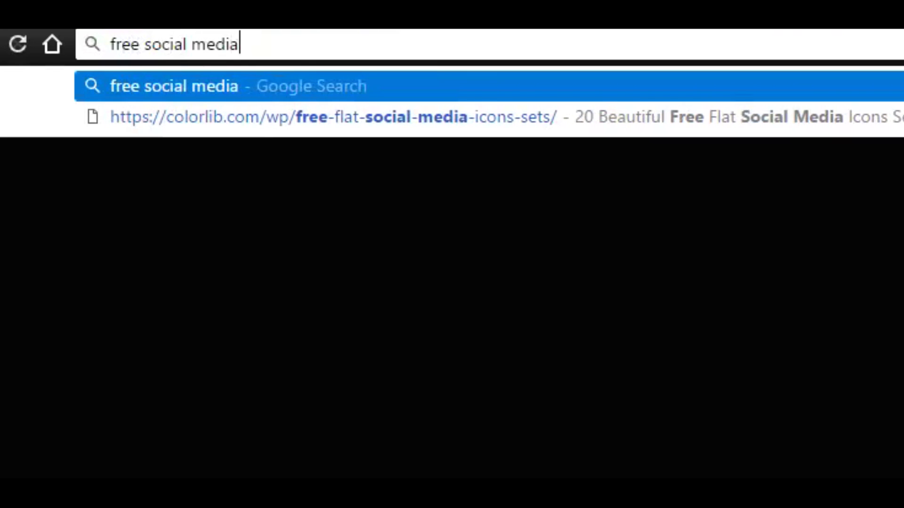
{"action": "key", "text": "Down"}
{"action": "key", "text": "Return"}
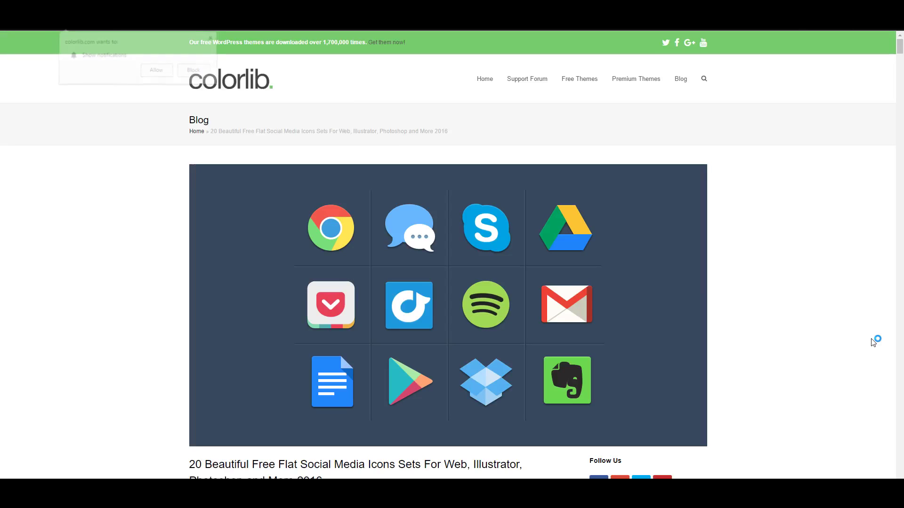
Scroll to the Creative Social Media Icons set and open its download page.
{"action": "scroll", "coordinate": [552, 276], "scroll_direction": "down", "scroll_amount": 12}
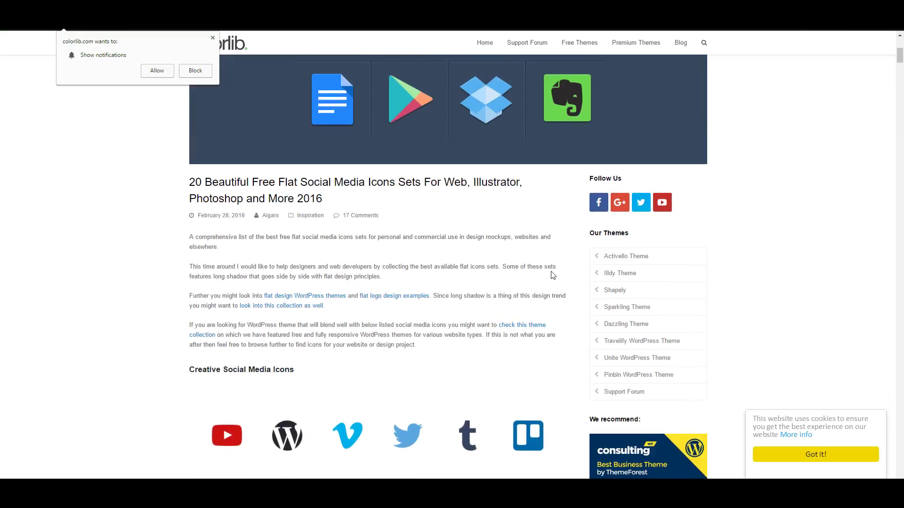
{"action": "right_click", "coordinate": [228, 156]}
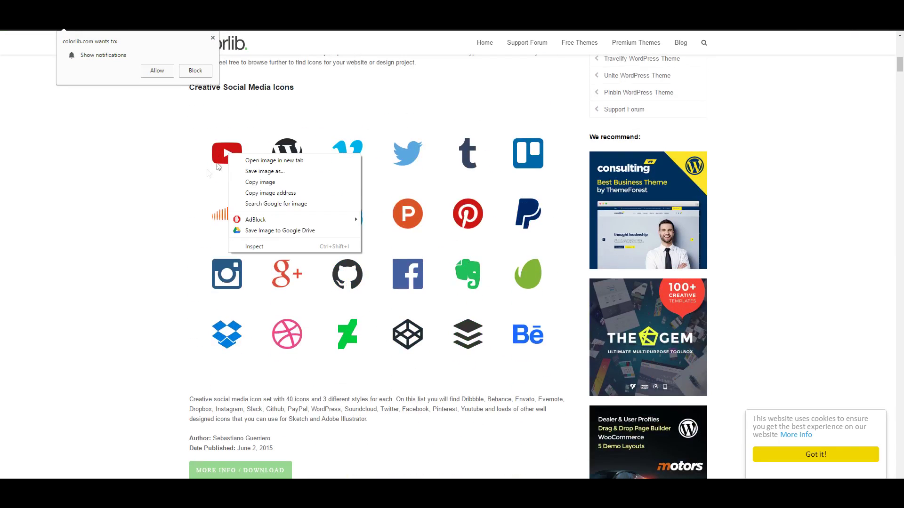
{"action": "left_click", "coordinate": [240, 160]}
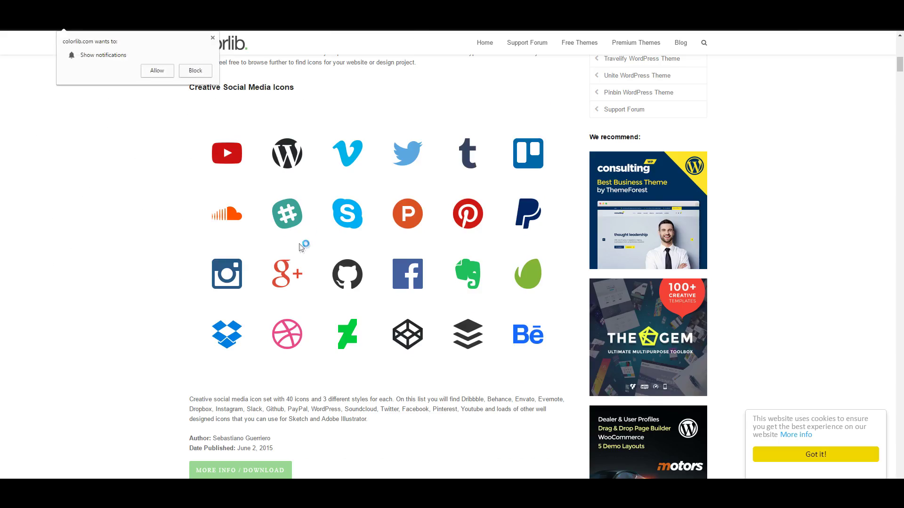
{"action": "scroll", "coordinate": [302, 247], "scroll_direction": "down", "scroll_amount": 4}
{"action": "scroll", "coordinate": [282, 306], "scroll_direction": "up", "scroll_amount": 4}
{"action": "scroll", "coordinate": [238, 410], "scroll_direction": "down", "scroll_amount": 1}
{"action": "scroll", "coordinate": [243, 428], "scroll_direction": "down", "scroll_amount": 1}
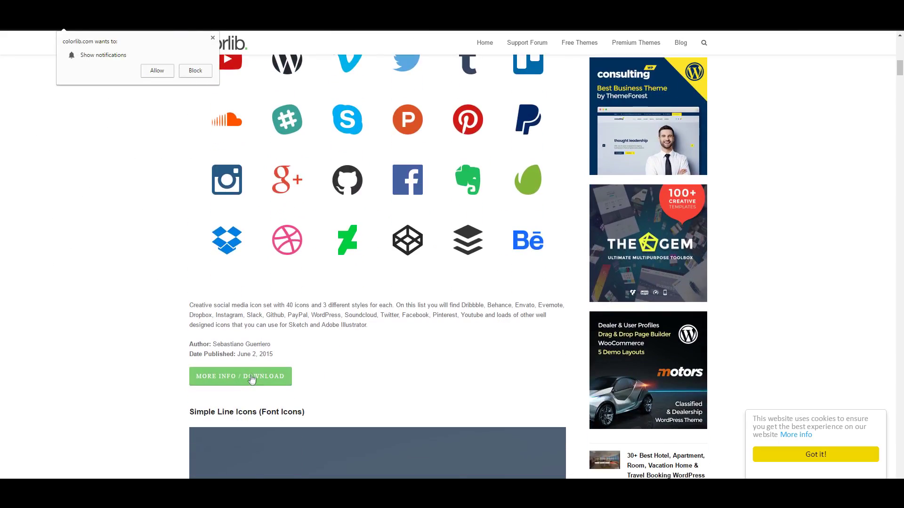
{"action": "left_click", "coordinate": [252, 378]}
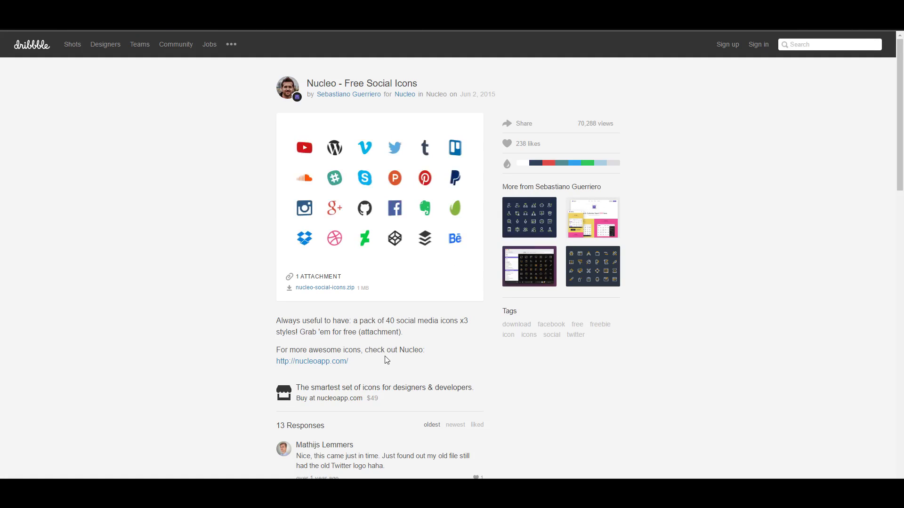
Download nucleo-social-icons.zip and import social-2_round-blogger.svg into the Vectr design.
{"action": "left_click", "coordinate": [327, 288]}
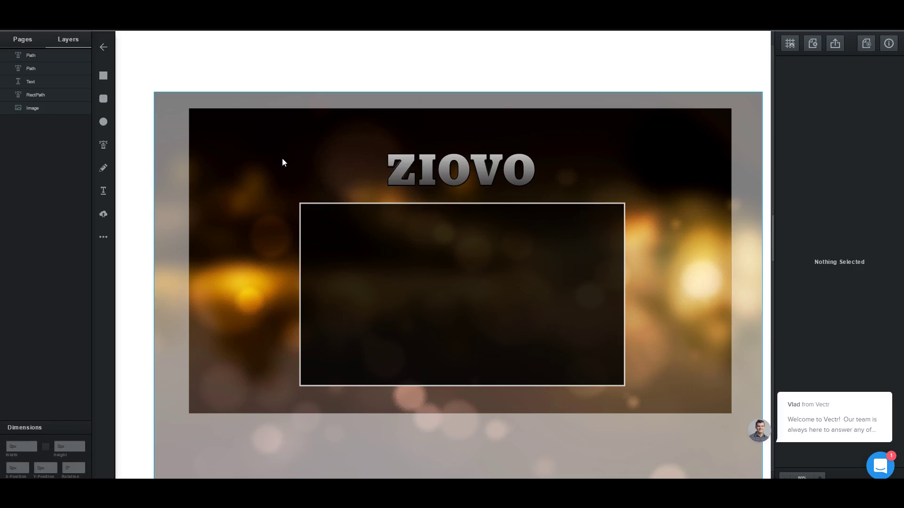
{"action": "left_click", "coordinate": [103, 218]}
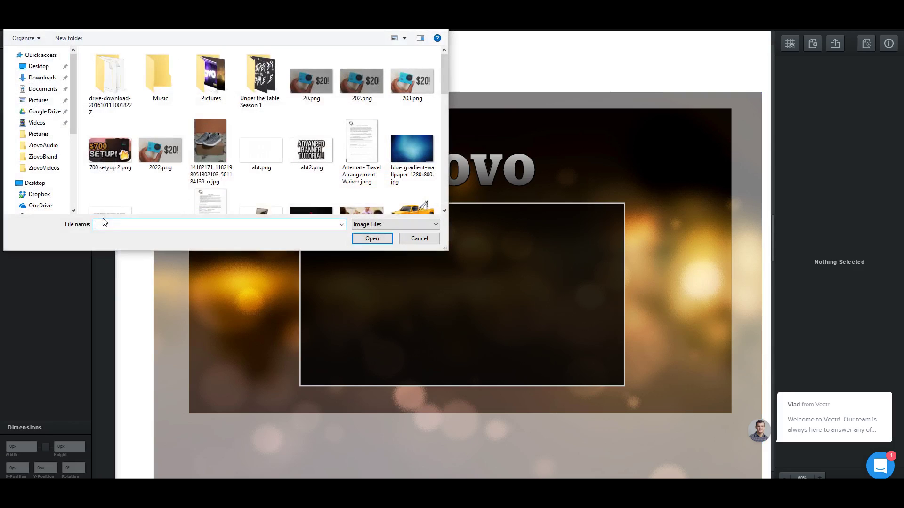
{"action": "scroll", "coordinate": [288, 172], "scroll_direction": "down", "scroll_amount": 5}
{"action": "scroll", "coordinate": [288, 171], "scroll_direction": "up", "scroll_amount": 3}
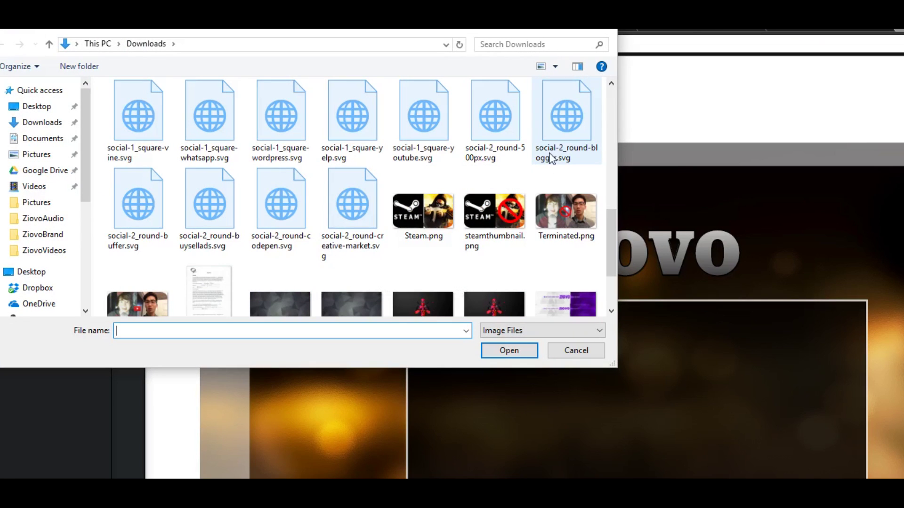
{"action": "double_click", "coordinate": [570, 127]}
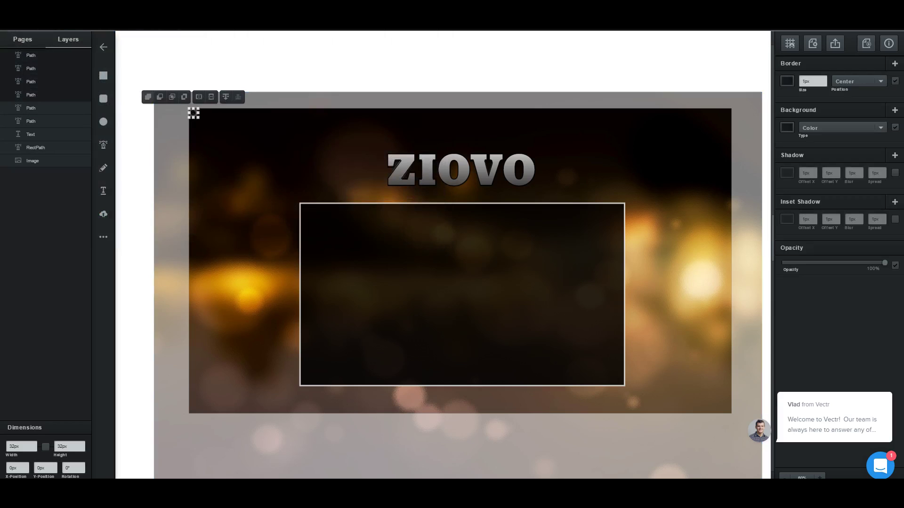
Enlarge the Blogger icon to 165.33 px left of the box and colour its circle dark brown.
{"action": "left_click_drag", "start_coordinate": [197, 116], "coordinate": [246, 282]}
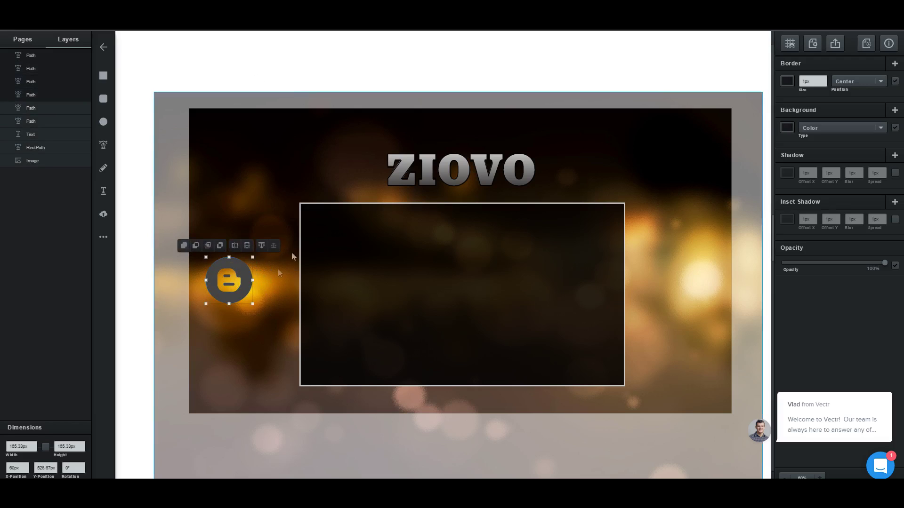
{"action": "left_click", "coordinate": [787, 127]}
{"action": "mouse_move", "coordinate": [739, 121]}
{"action": "left_mouse_down"}
{"action": "mouse_move", "coordinate": [739, 97]}
{"action": "mouse_move", "coordinate": [730, 125]}
{"action": "mouse_move", "coordinate": [749, 92]}
{"action": "mouse_move", "coordinate": [730, 87]}
{"action": "mouse_move", "coordinate": [766, 106]}
{"action": "mouse_move", "coordinate": [764, 71]}
{"action": "mouse_move", "coordinate": [767, 130]}
{"action": "mouse_move", "coordinate": [762, 65]}
{"action": "mouse_move", "coordinate": [750, 100]}
{"action": "mouse_move", "coordinate": [760, 120]}
{"action": "left_mouse_up"}
{"action": "left_click", "coordinate": [769, 72]}
{"action": "left_click_drag", "start_coordinate": [769, 73], "coordinate": [768, 67]}
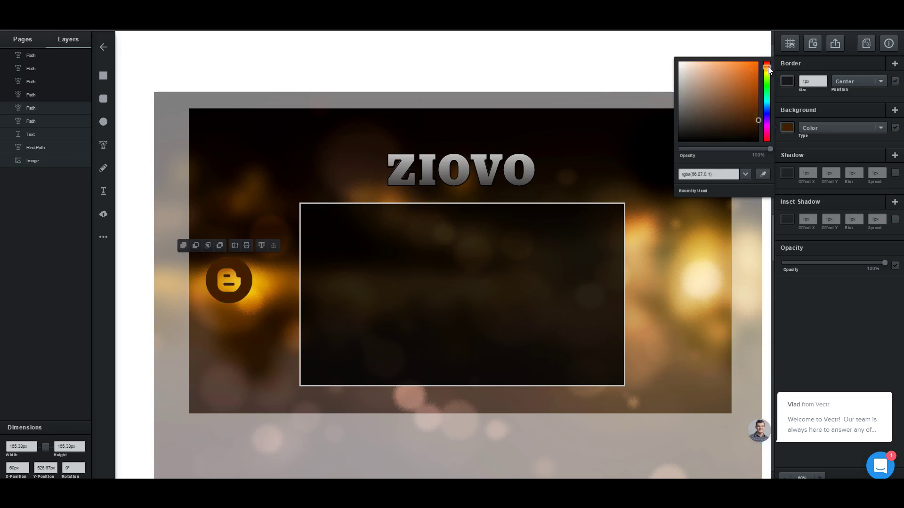
{"action": "left_click", "coordinate": [580, 72]}
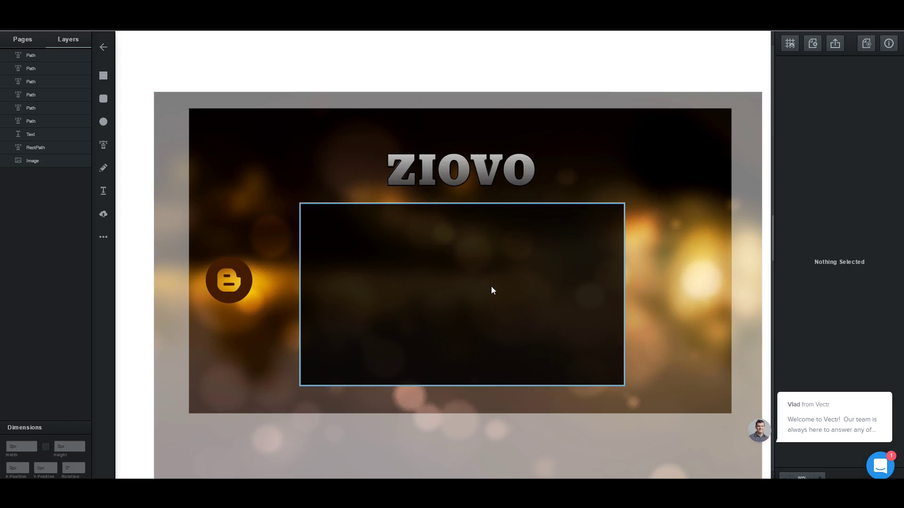
Duplicate the ZIOVO title into the dark box and change its text to 'PREVIOUS'.
{"action": "left_click", "coordinate": [493, 181]}
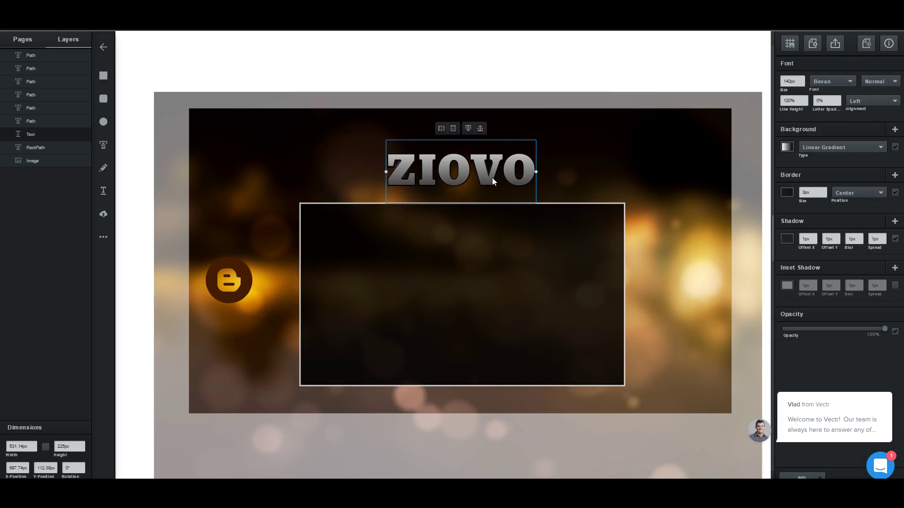
{"action": "key", "text": "ctrl+d"}
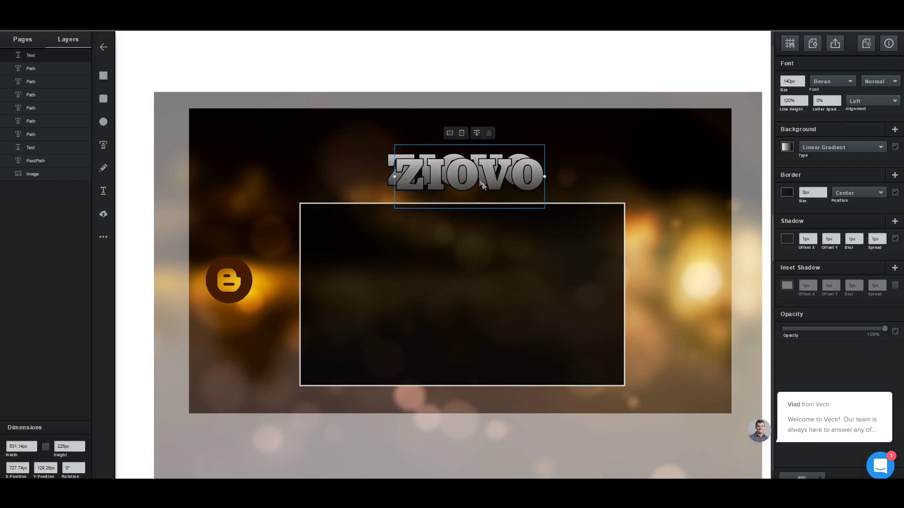
{"action": "left_click_drag", "start_coordinate": [461, 186], "coordinate": [456, 307]}
{"action": "double_click", "coordinate": [453, 298]}
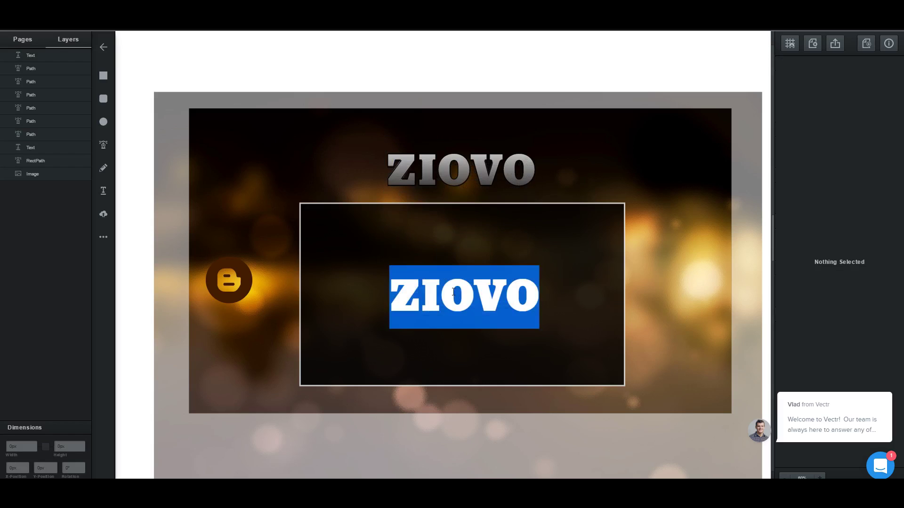
{"action": "type", "text": "pre"}
{"action": "key", "text": "BackSpace"}
{"action": "key", "text": "BackSpace"}
{"action": "key", "text": "BackSpace"}
{"action": "type", "text": "P"}
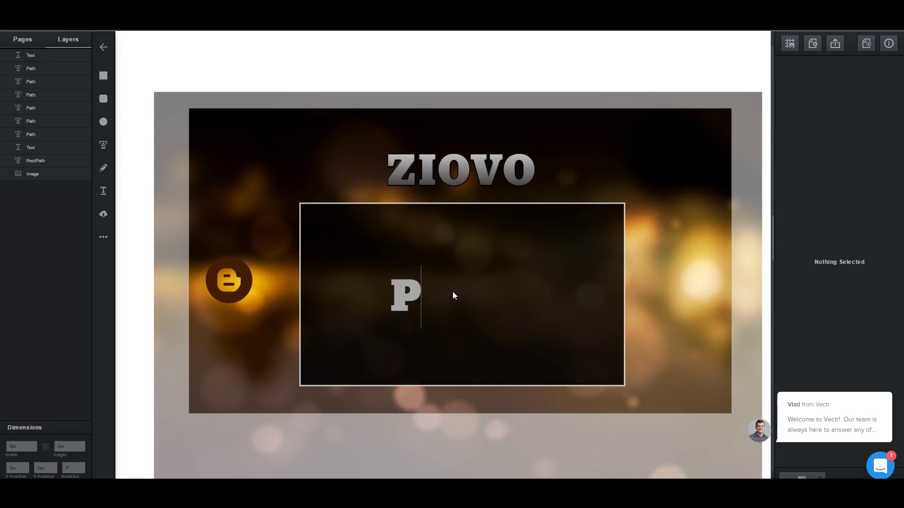
{"action": "type", "text": "REVIOUS"}
{"action": "key", "text": "Escape"}
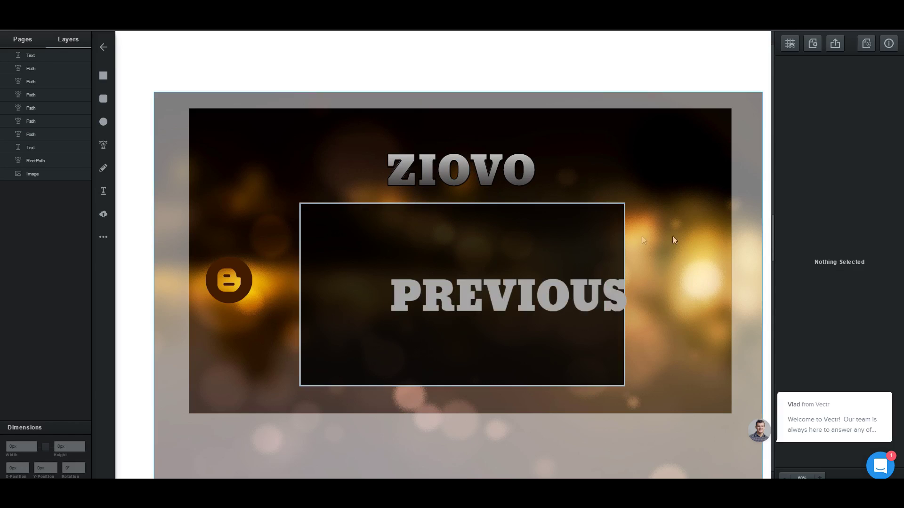
{"action": "left_click", "coordinate": [594, 286]}
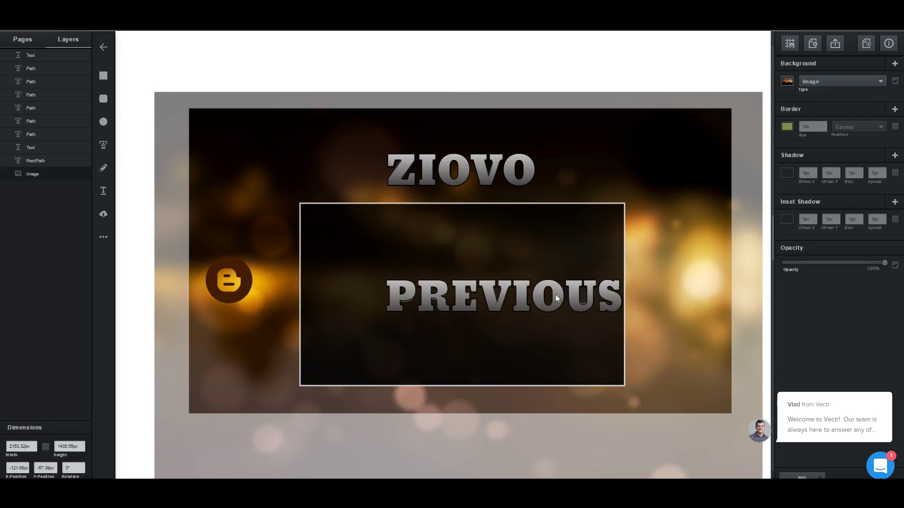
{"action": "left_click", "coordinate": [521, 295]}
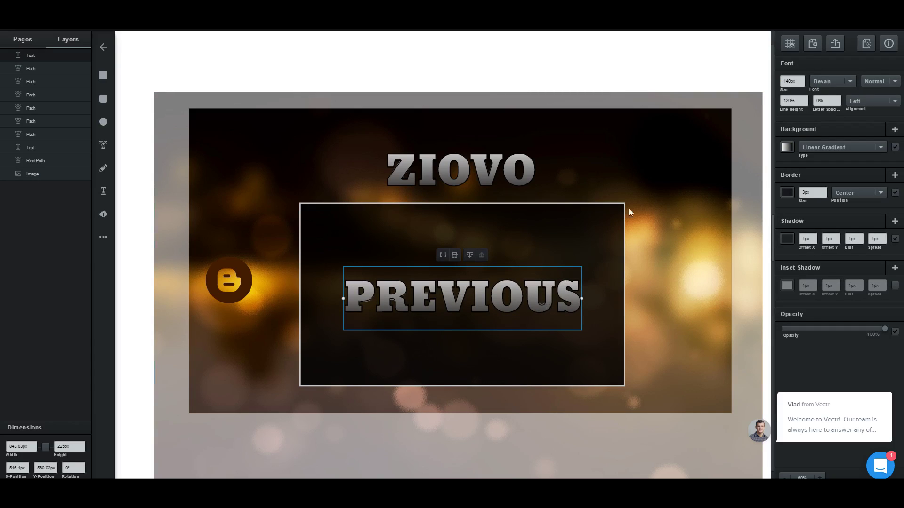
Export the page as a 1920×1080 PNG, download untitled.png, and close the viewer.
{"action": "left_click", "coordinate": [834, 44]}
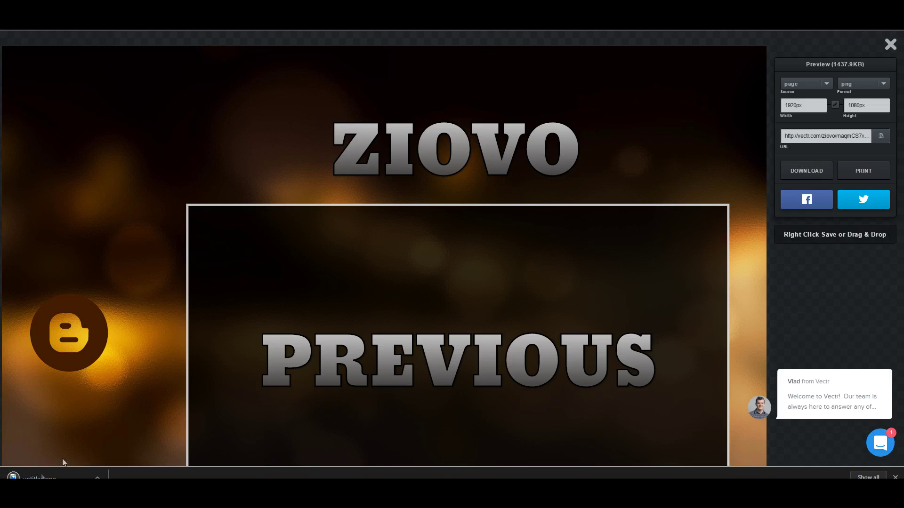
{"action": "left_click", "coordinate": [63, 478]}
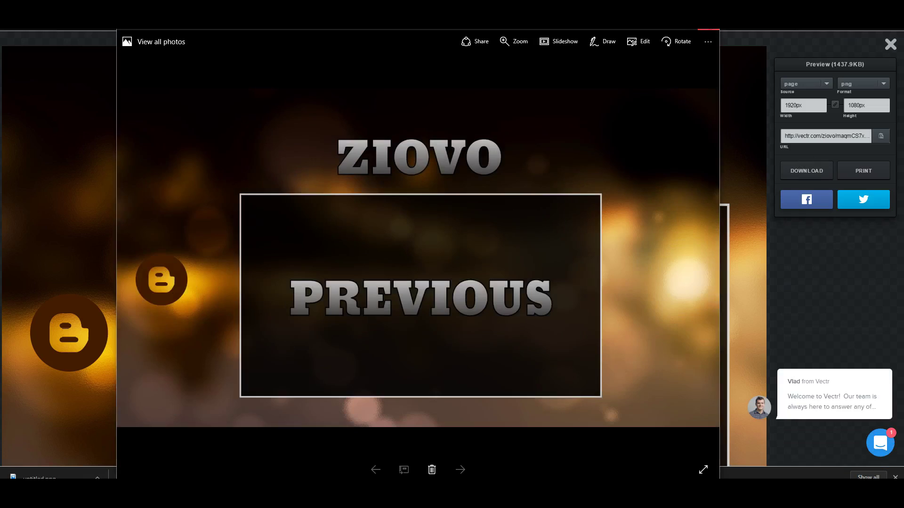
{"action": "left_click", "coordinate": [709, 34]}
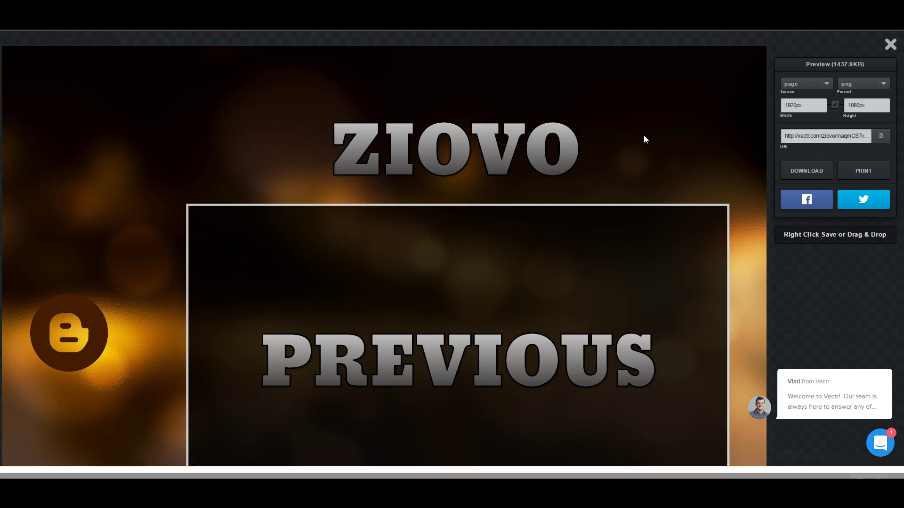
{"action": "key", "text": "ctrl+minus"}
{"action": "key", "text": "ctrl+minus"}
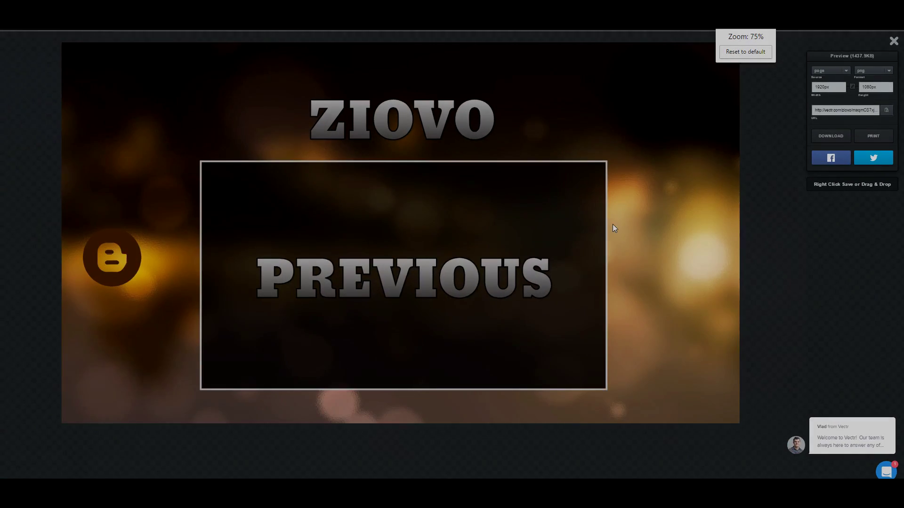